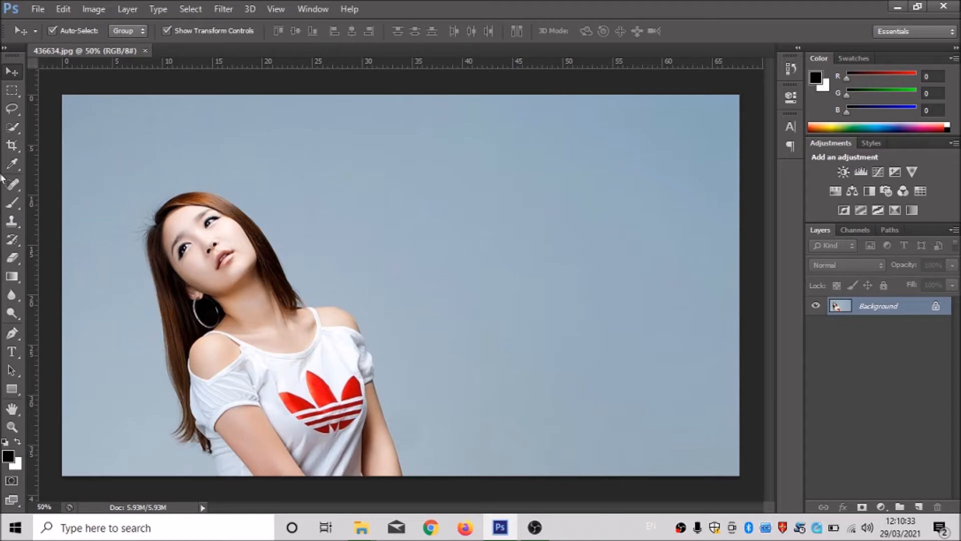
Crop the photo to an area about 62 cm wide, trimming the empty background above and beside the woman's head.
left_click(15, 147)
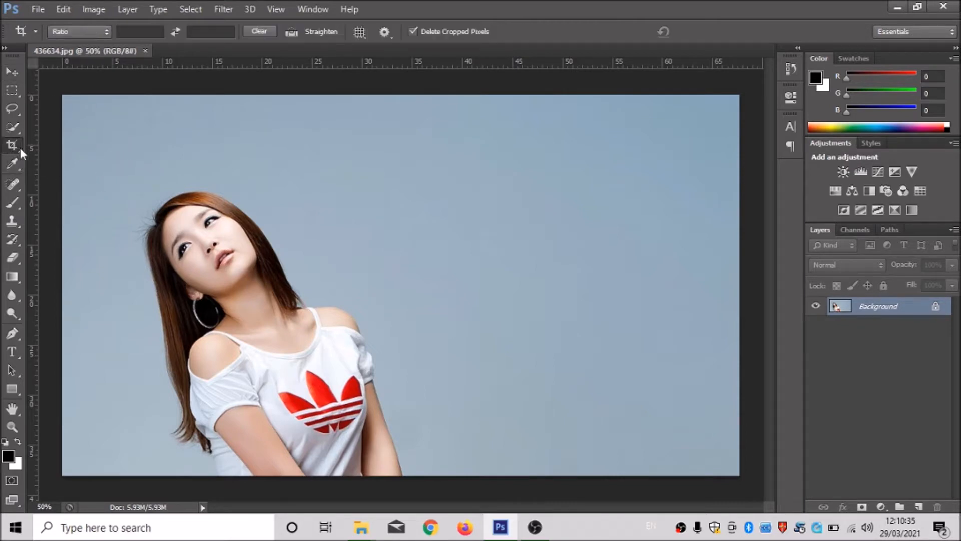
left_click_drag(117, 161, 736, 478)
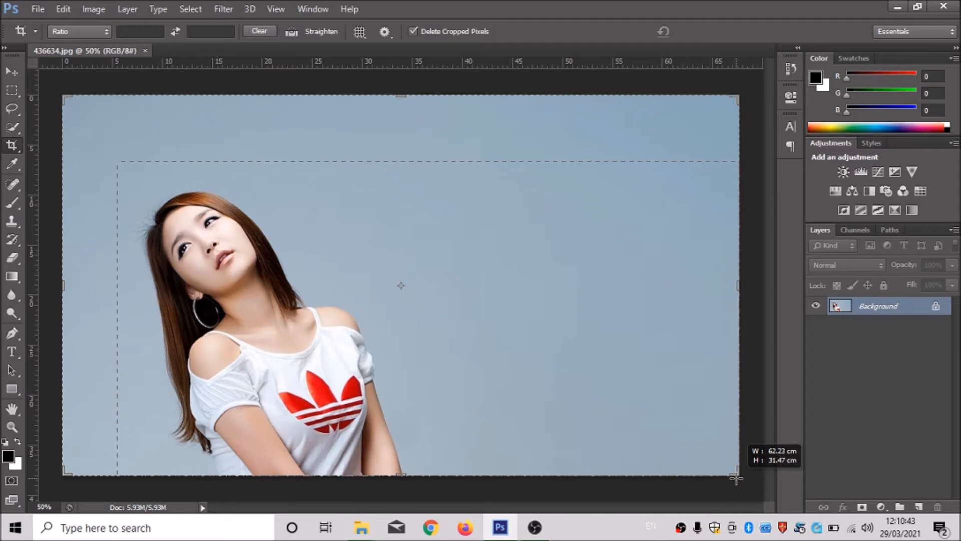
left_click_drag(736, 478, 736, 479)
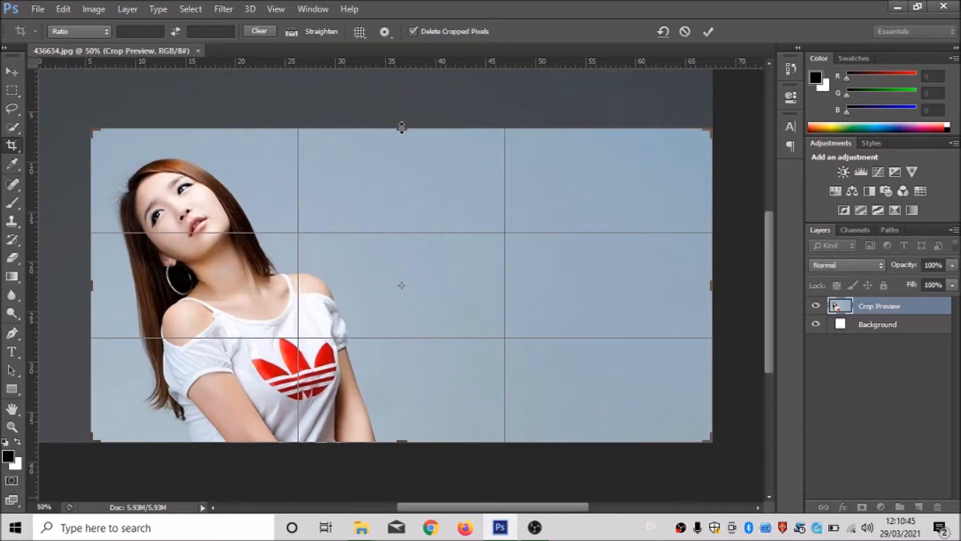
left_click_drag(402, 127, 400, 119)
key("Return")
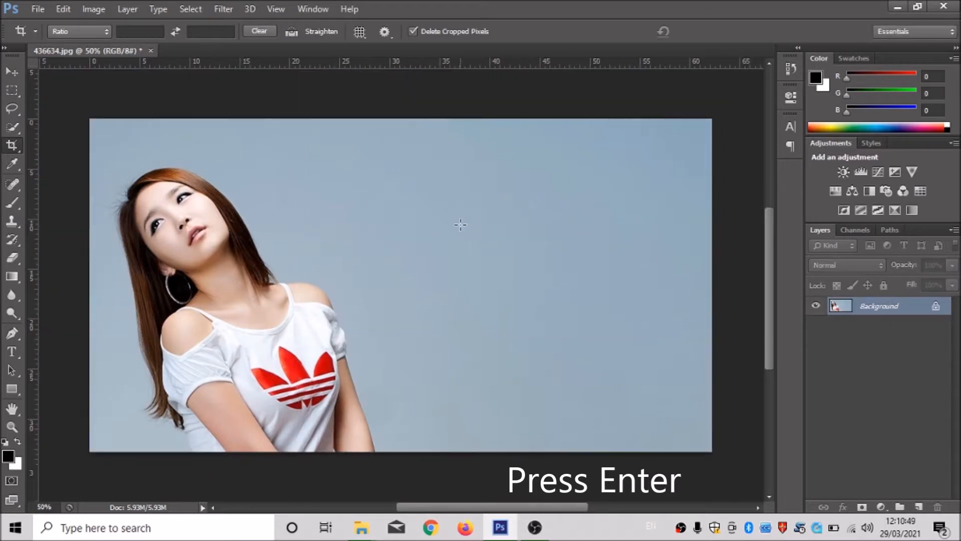
Add the title text "MODELING PASSION" in UltraBlack at 94 pt, starting just above the woman's head.
left_click(13, 352)
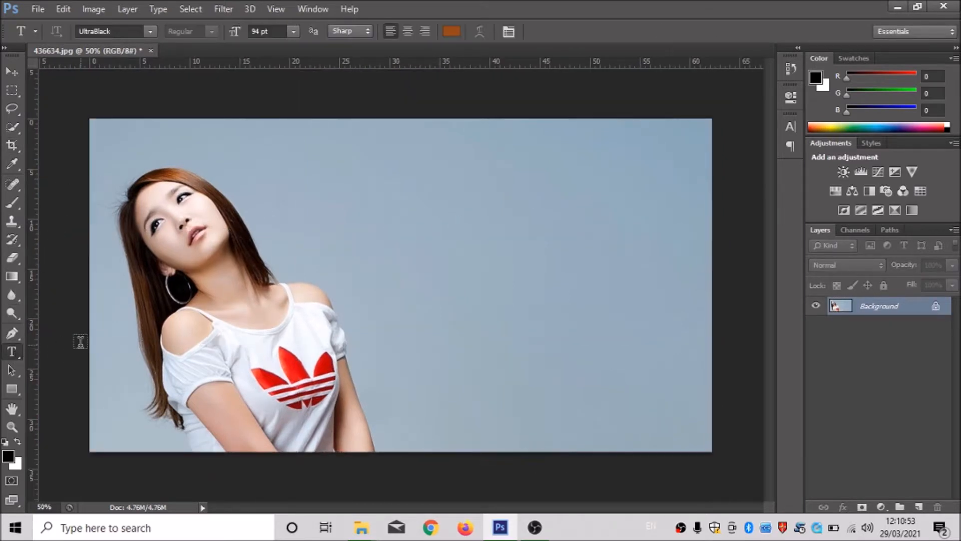
left_click(150, 146)
left_click_drag(264, 200, 236, 202)
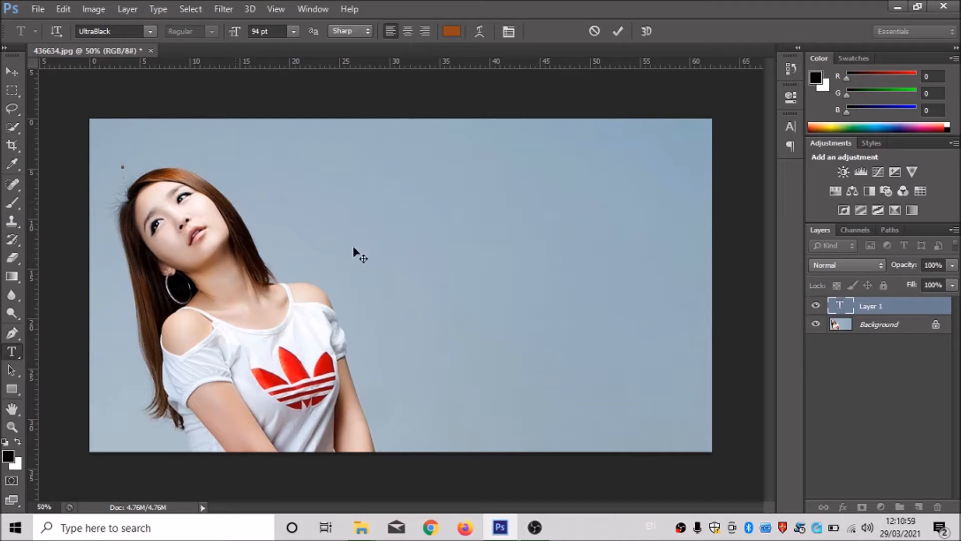
type("M")
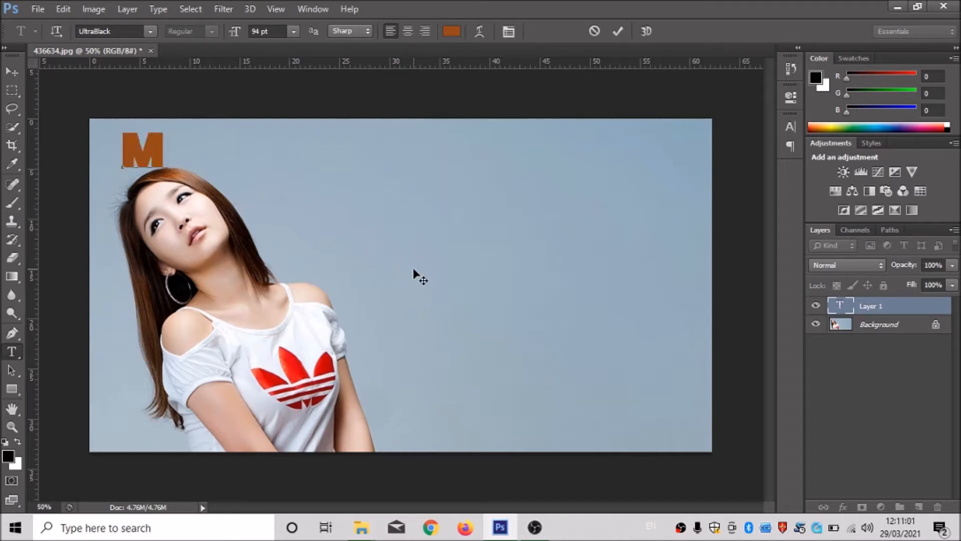
type("O")
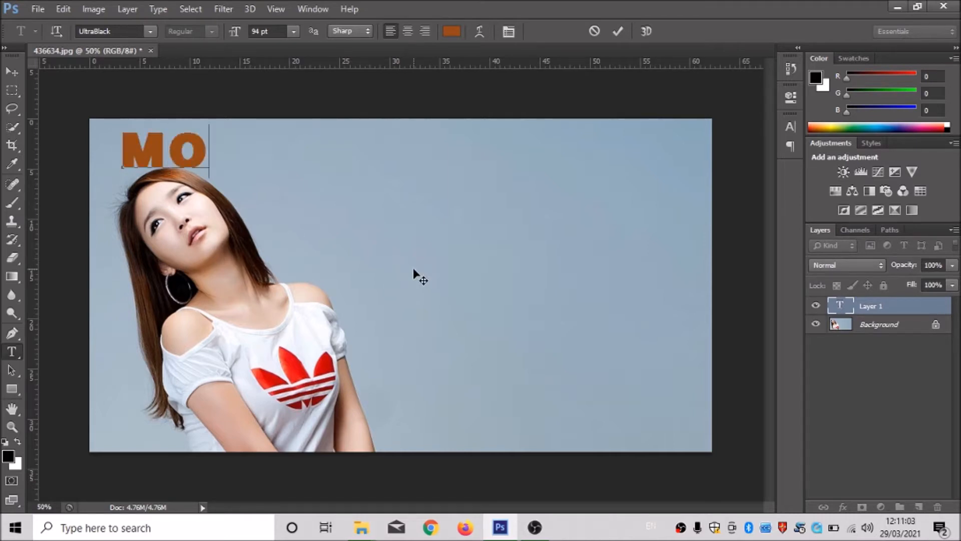
type("DELING PA")
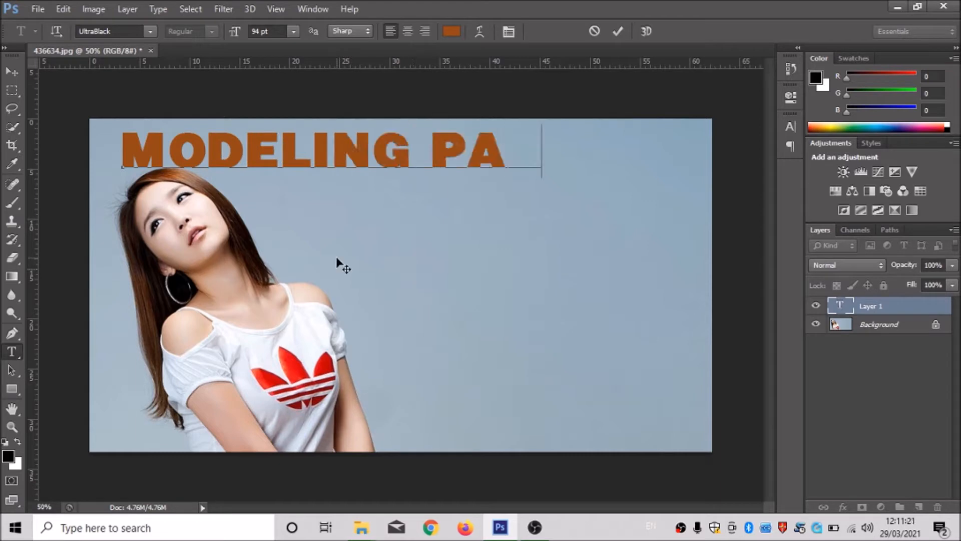
type("SSION")
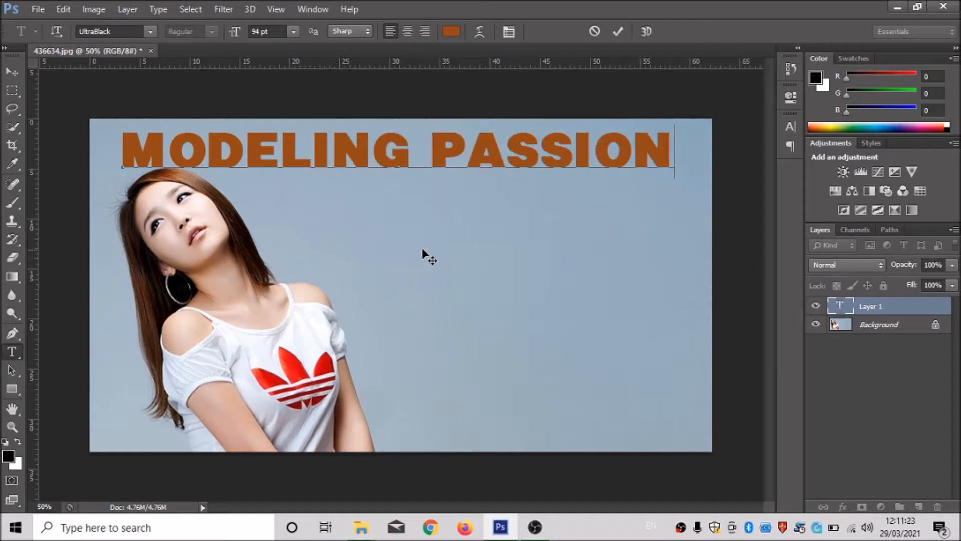
Recolor the entire MODELING PASSION title to the dark brownish grey #635354.
triple_click(344, 157)
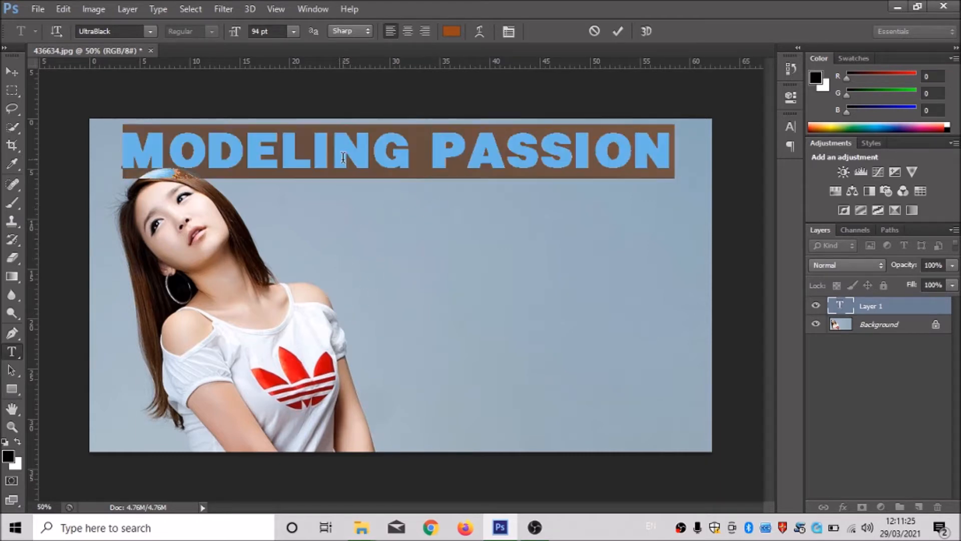
left_click(452, 32)
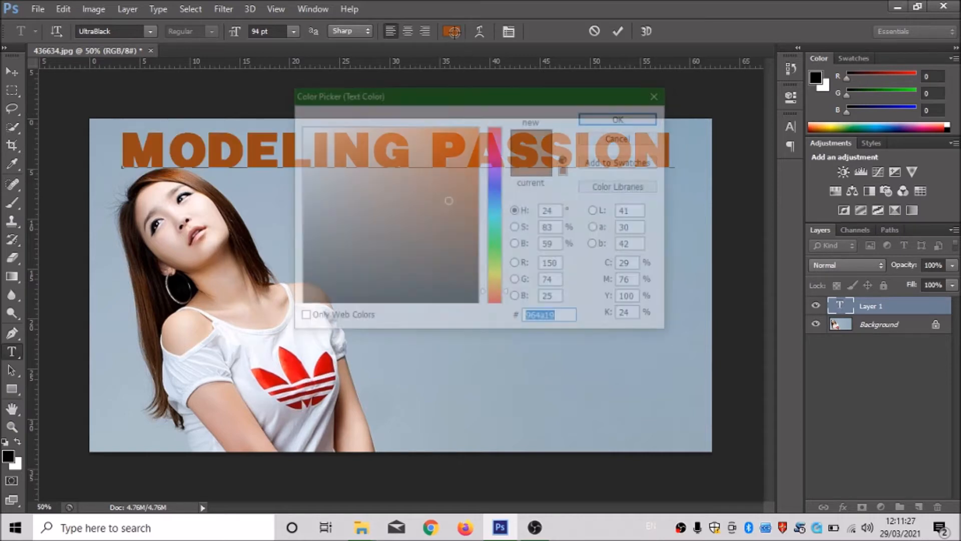
left_click(279, 312)
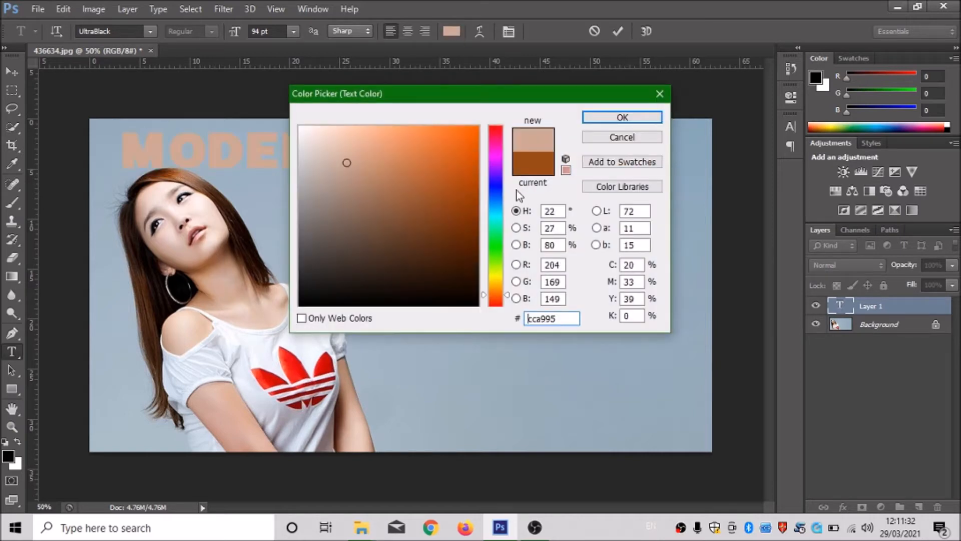
left_click(203, 207)
left_click_drag(303, 221, 328, 221)
left_click(328, 240)
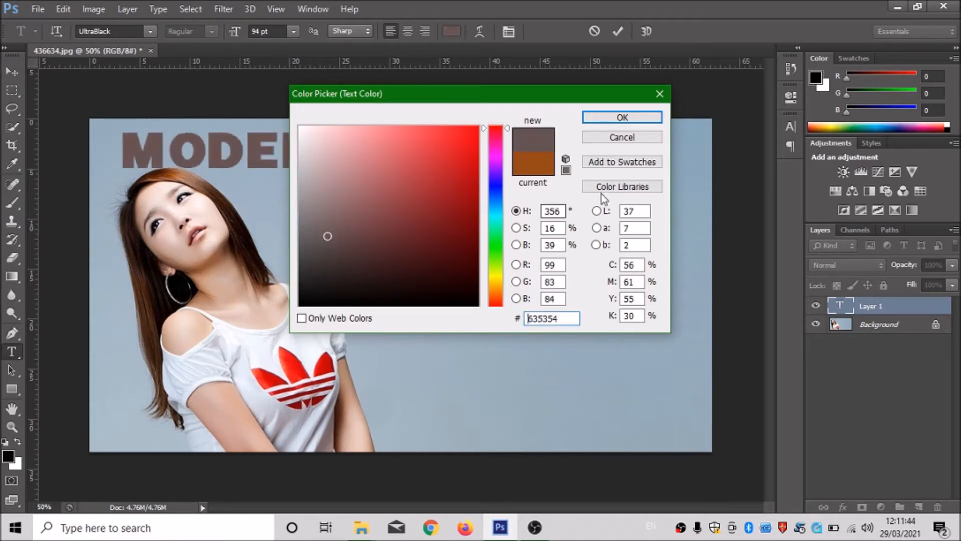
left_click(615, 123)
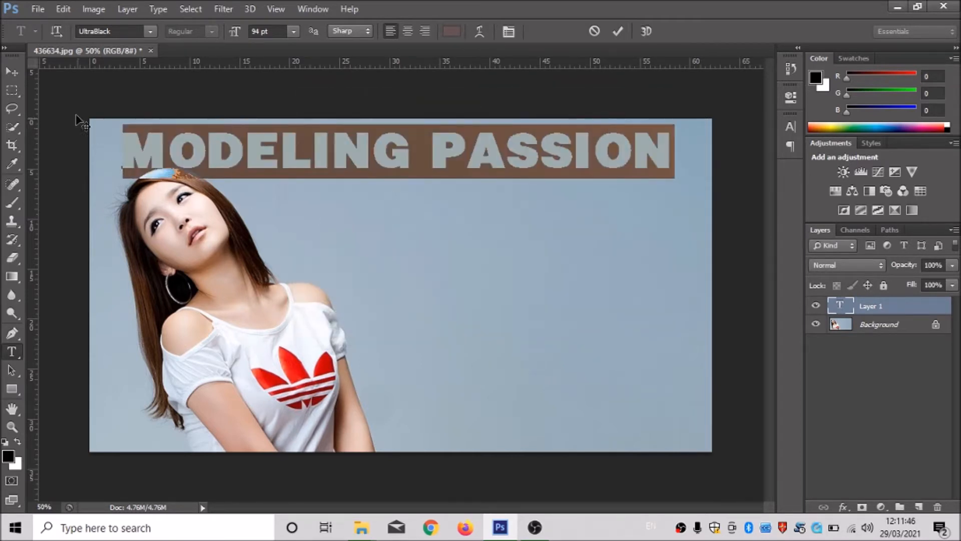
Move the MODELING PASSION title slightly down so its first letters overlap the top of the woman's hair.
left_click(16, 72)
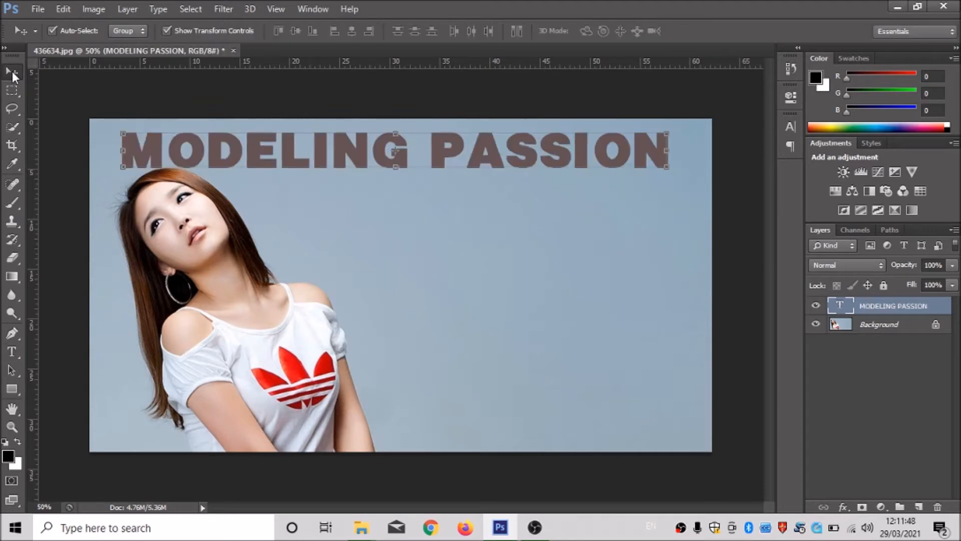
left_click(256, 189)
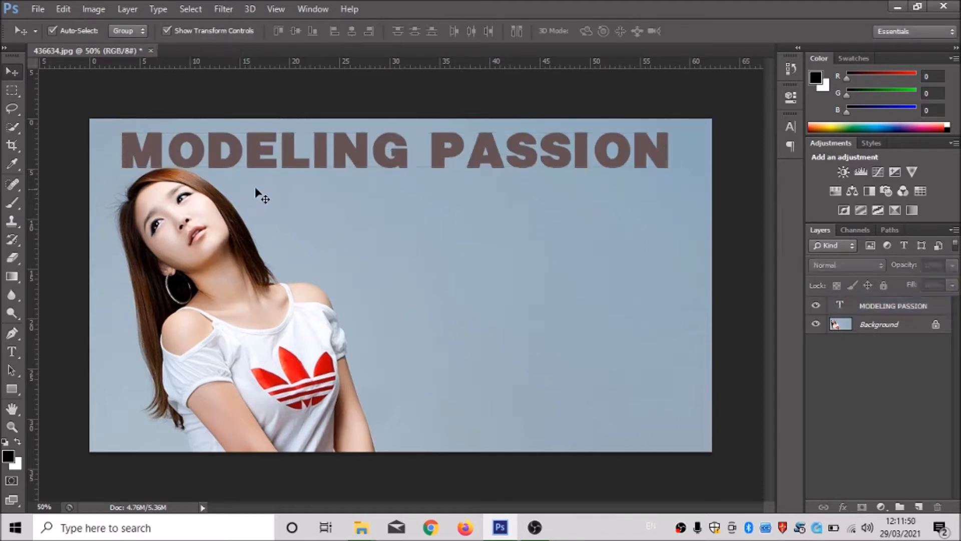
left_click_drag(284, 156, 274, 176)
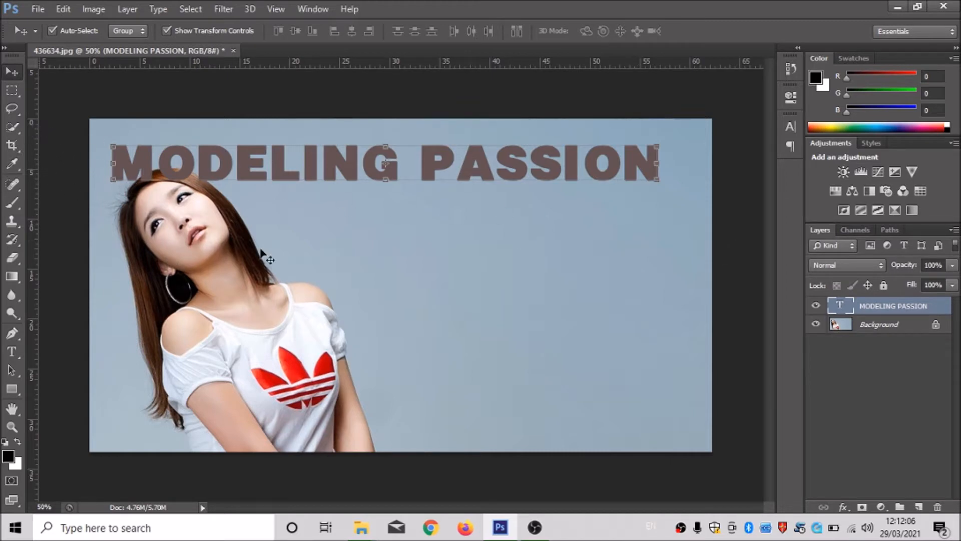
Lower the MODELING PASSION text layer's opacity to 57% so the hair shows through the letters.
left_click(817, 306)
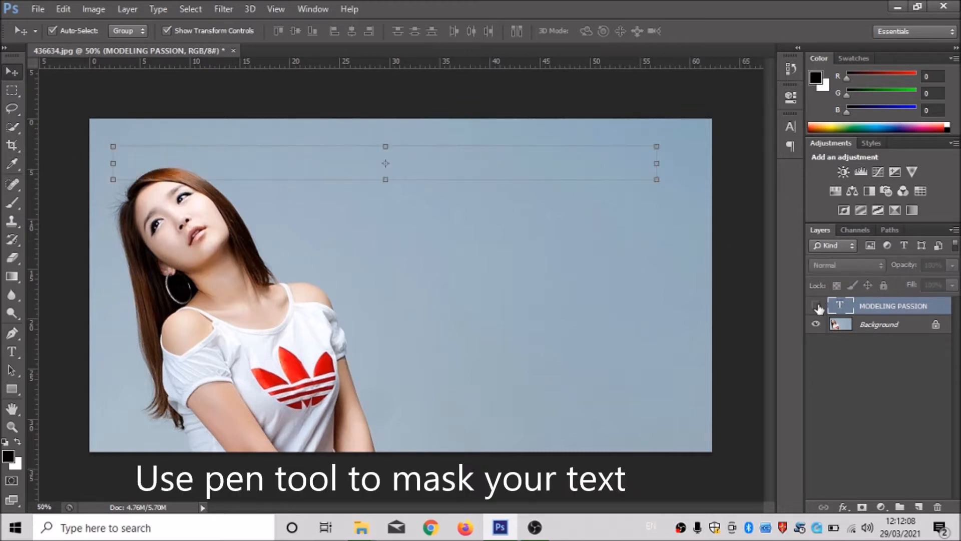
left_click(14, 331)
scroll(123, 184, "down", 1)
scroll(150, 198, "up", 5)
scroll(115, 170, "up", 2)
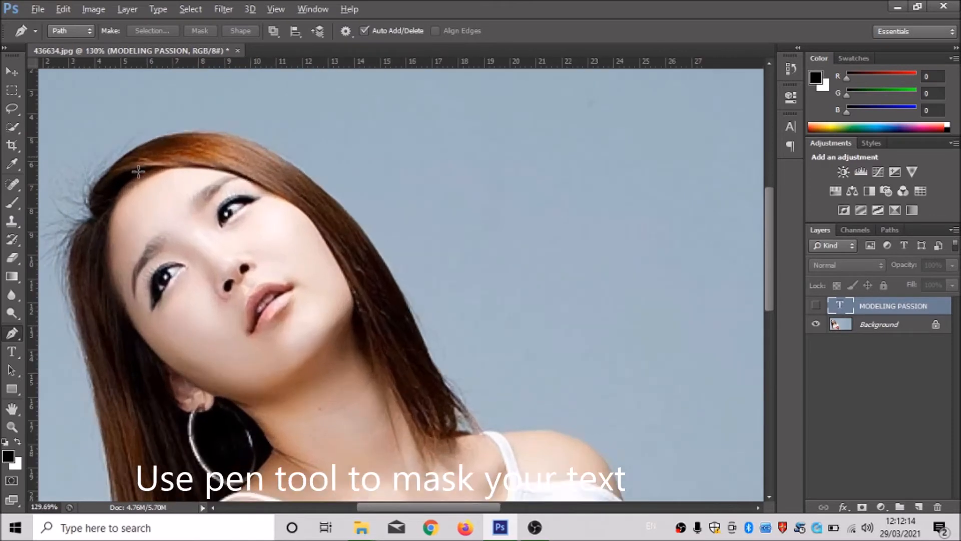
left_click(817, 306)
left_click(952, 266)
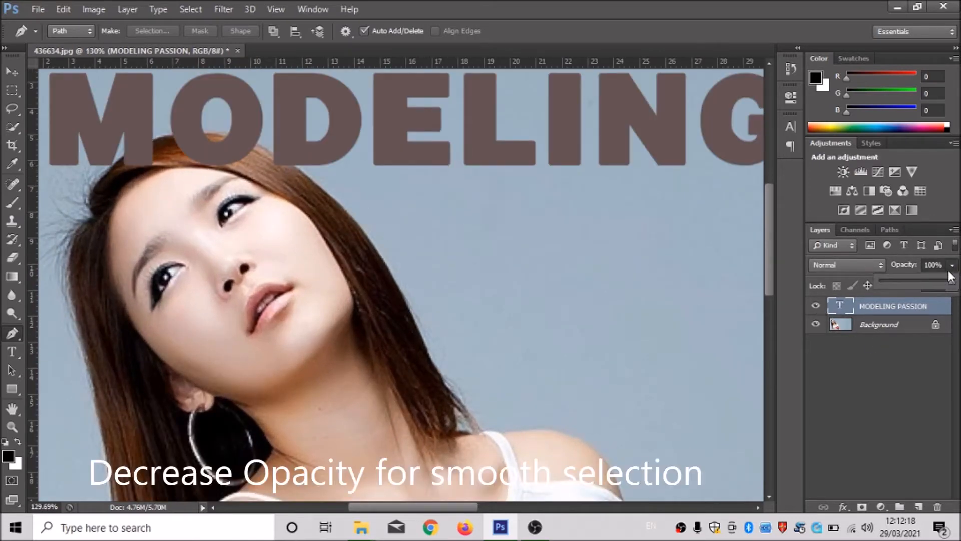
left_click_drag(952, 286, 924, 291)
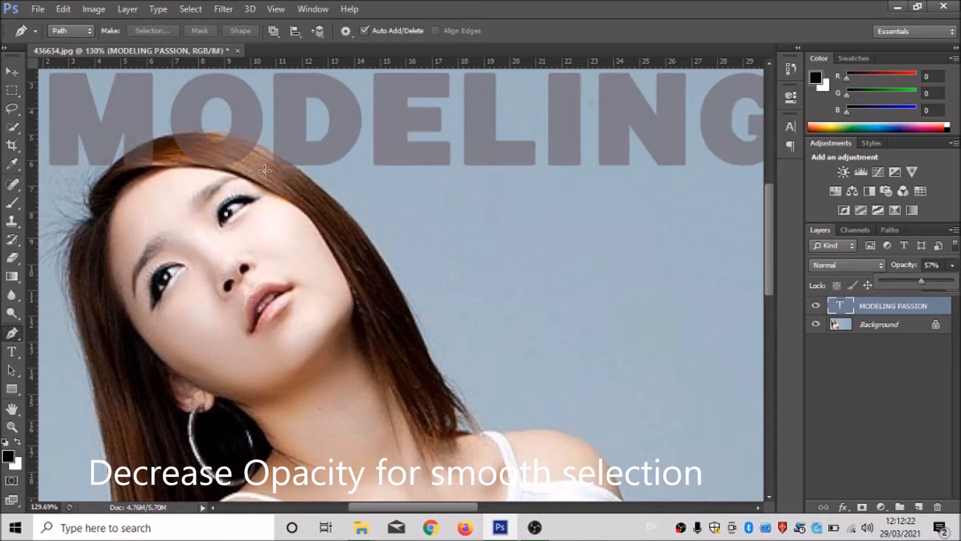
Trace the upper outline of the woman's hair beneath the letters with a curved Pen tool path.
scroll(265, 170, "down", 2)
scroll(260, 169, "up", 6)
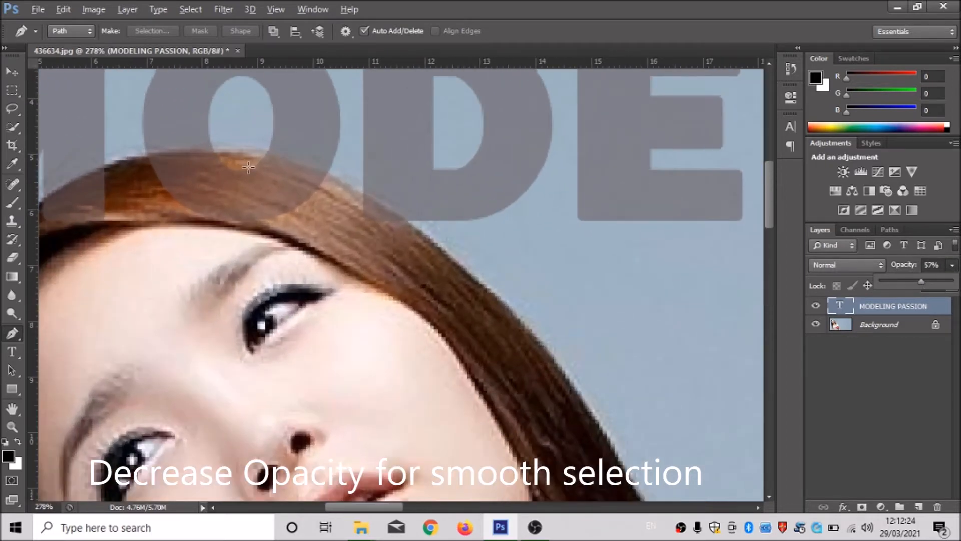
scroll(249, 167, "up", 1)
left_click(511, 287)
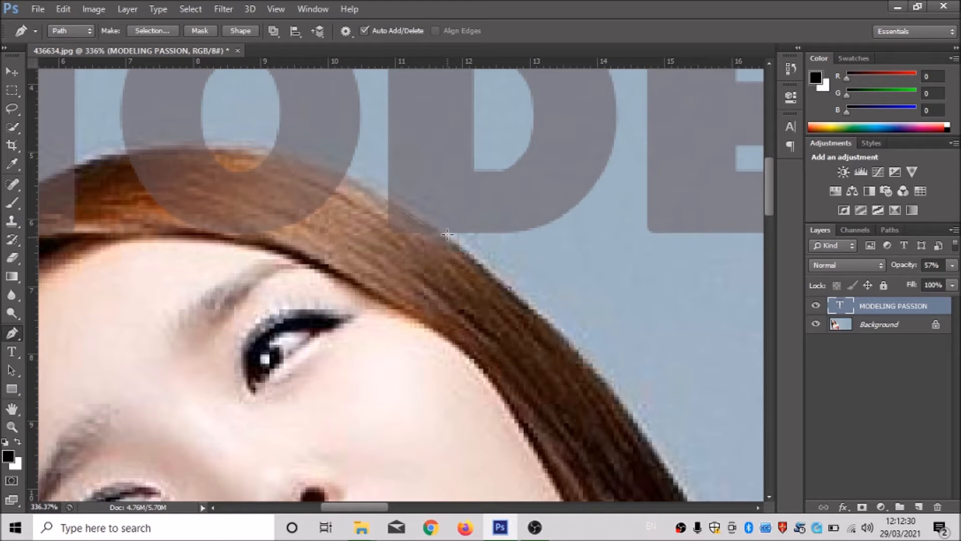
left_click_drag(382, 193, 330, 170)
left_click_drag(200, 147, 200, 146)
left_click_drag(142, 150, 369, 150)
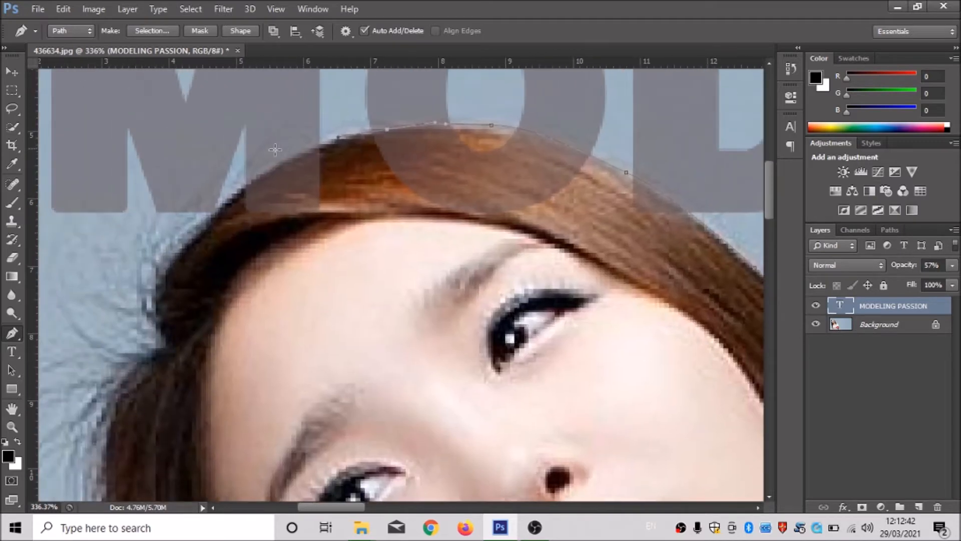
left_click_drag(255, 177, 213, 217)
left_click_drag(167, 263, 167, 276)
Continue the Pen path across the woman's forehead and close it at its starting point on the hair edge.
left_click(239, 291)
left_click_drag(303, 301, 316, 304)
left_click_drag(389, 303, 392, 292)
left_click_drag(482, 279, 575, 285)
left_click_drag(626, 301, 720, 292)
left_click_drag(463, 288, 321, 272)
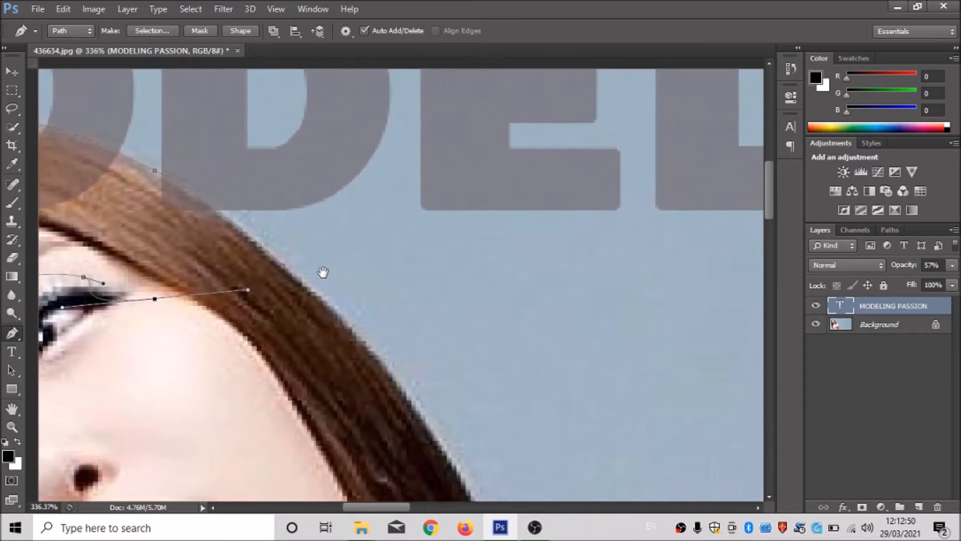
left_click(274, 267)
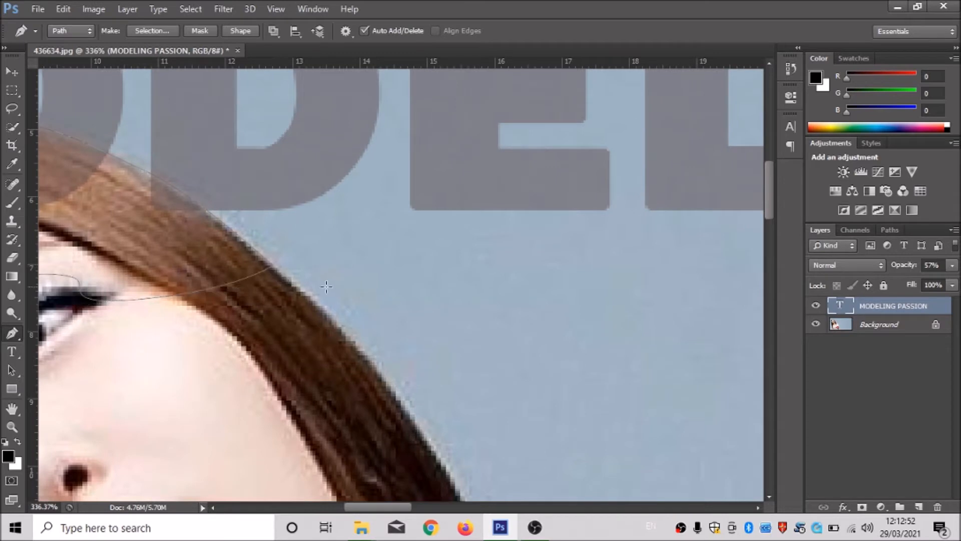
Convert the closed hair path into a selection and invert the selection.
scroll(307, 271, "down", 8)
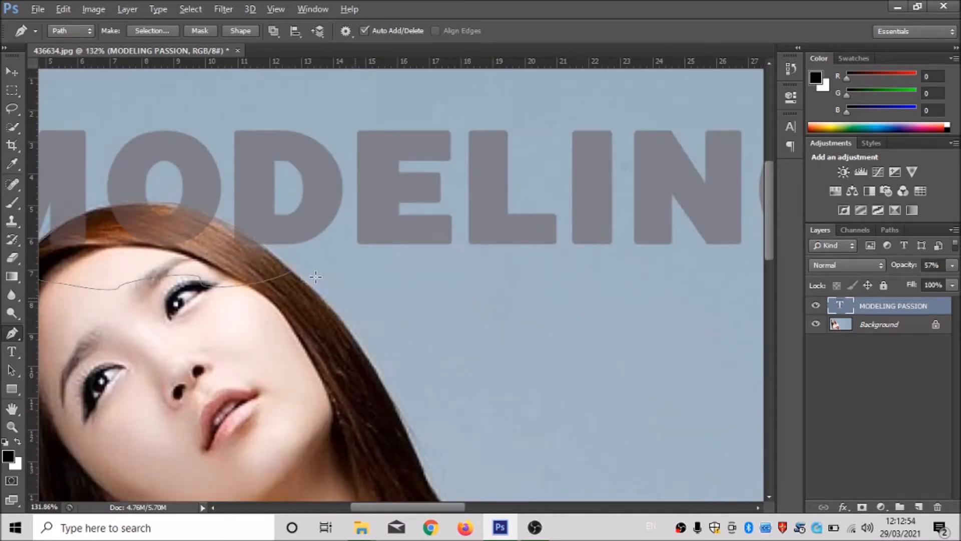
scroll(166, 292, "down", 2)
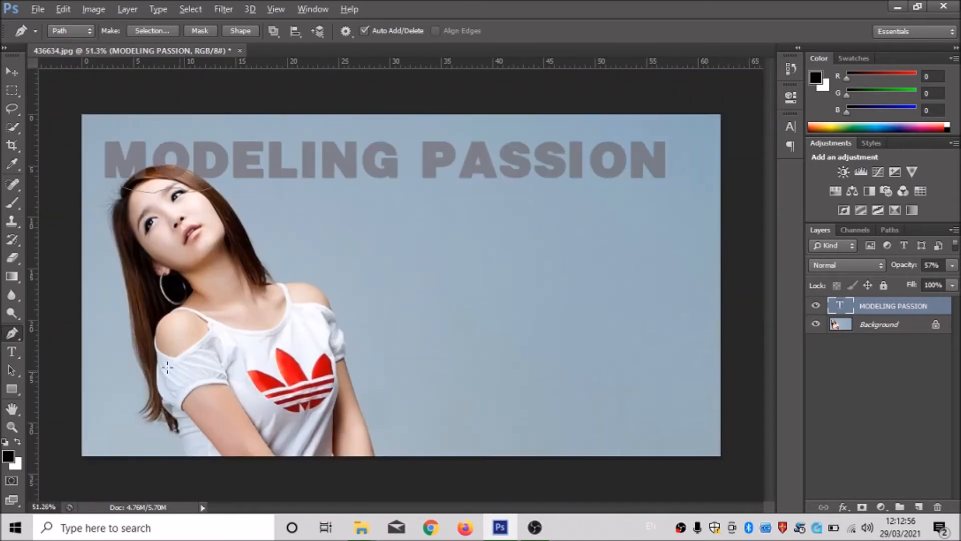
scroll(109, 278, "up", 1)
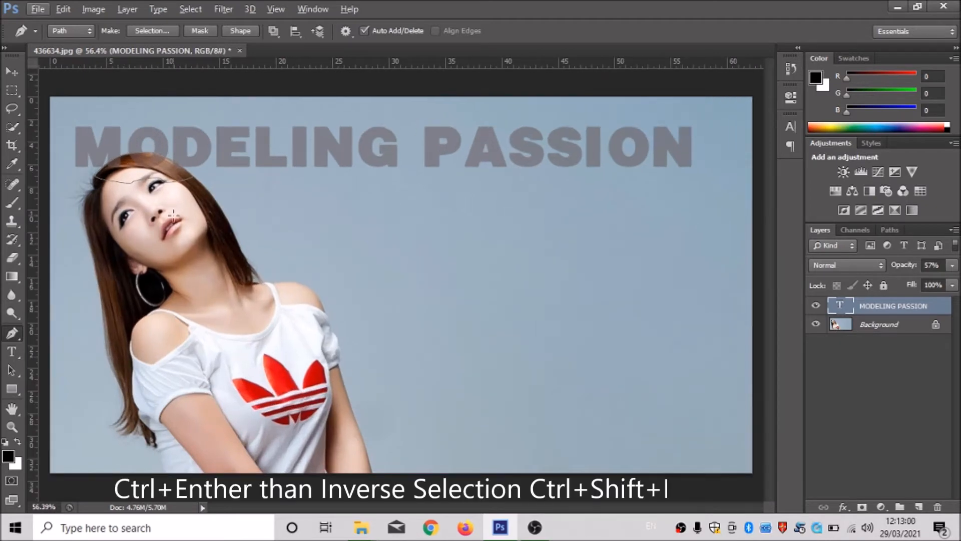
key("ctrl+Return")
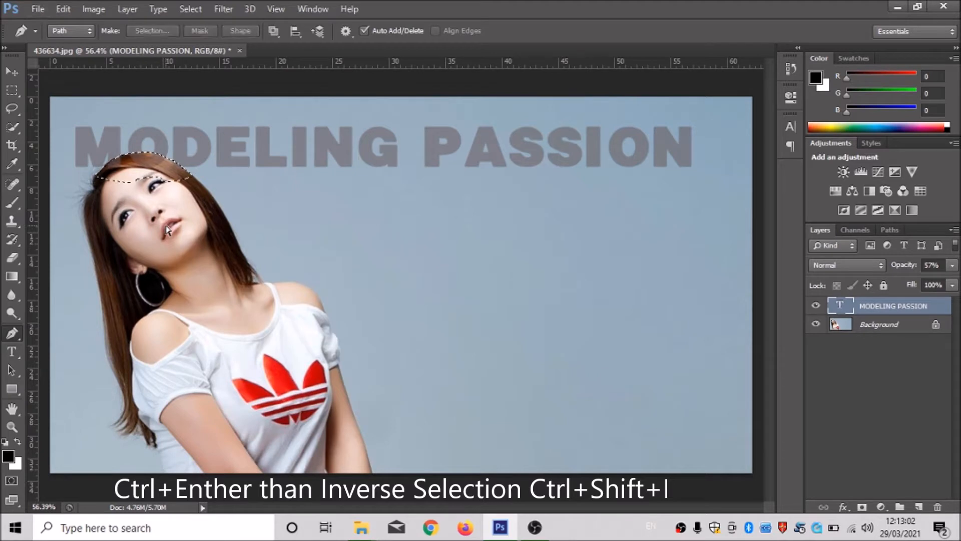
left_click(98, 12)
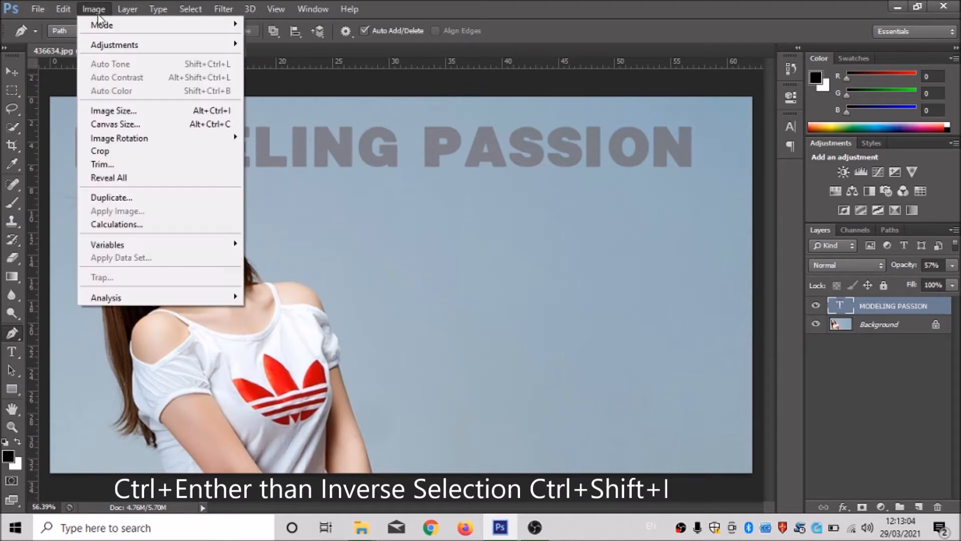
mouse_move(153, 15)
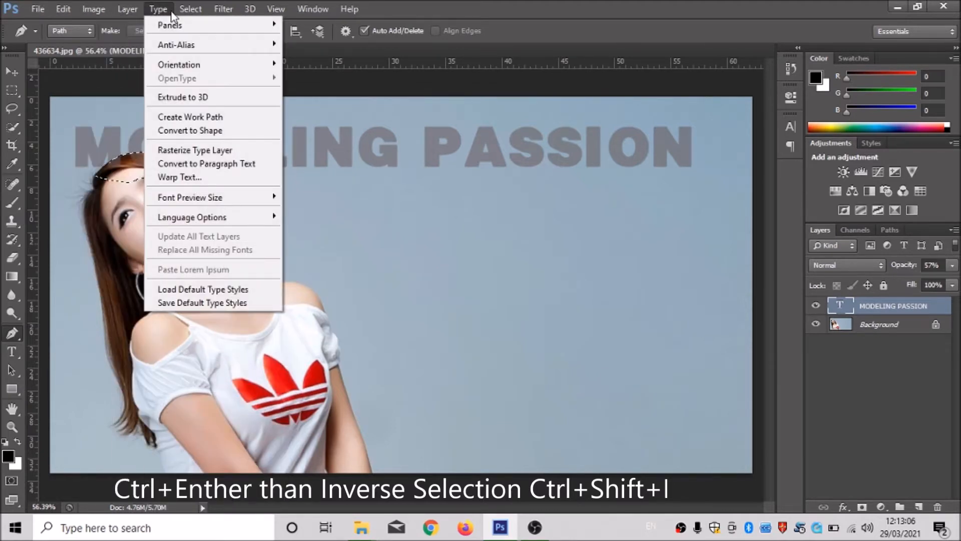
mouse_move(184, 13)
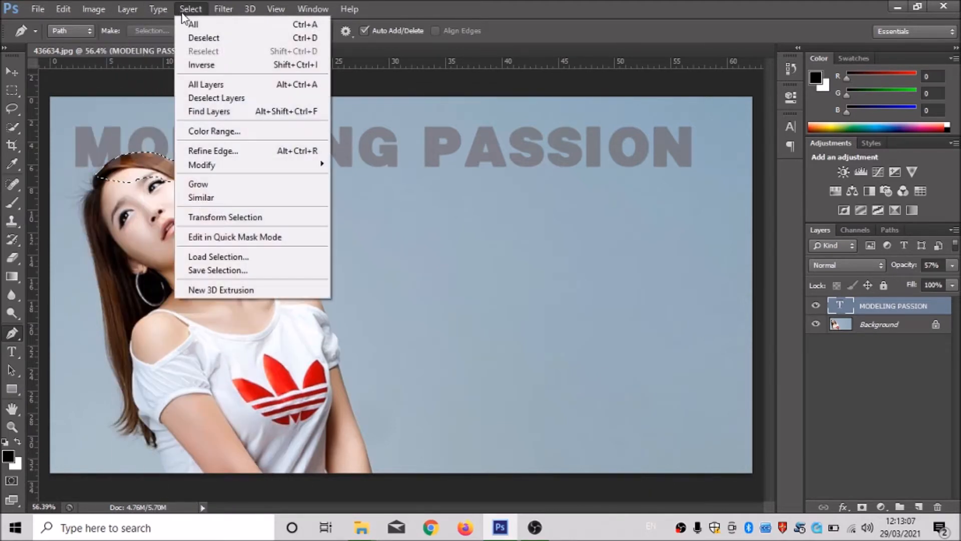
left_click(231, 65)
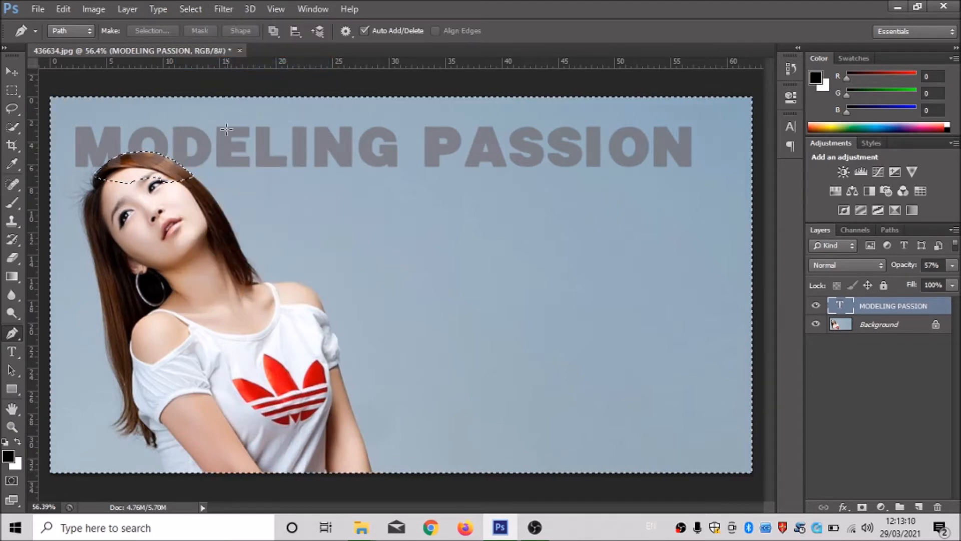
Feather the inverted hair selection with a radius of 2.5 pixels.
right_click(176, 118)
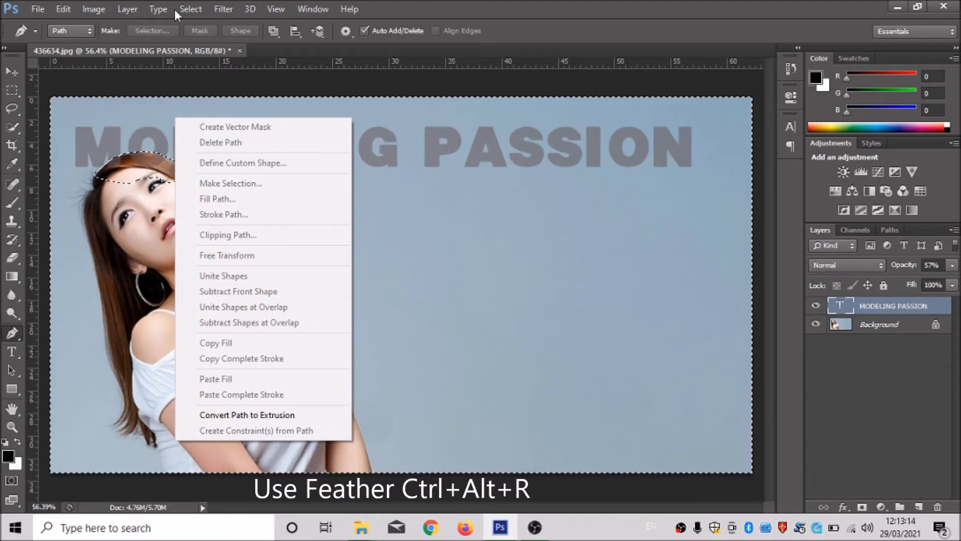
left_click(192, 9)
left_click(189, 7)
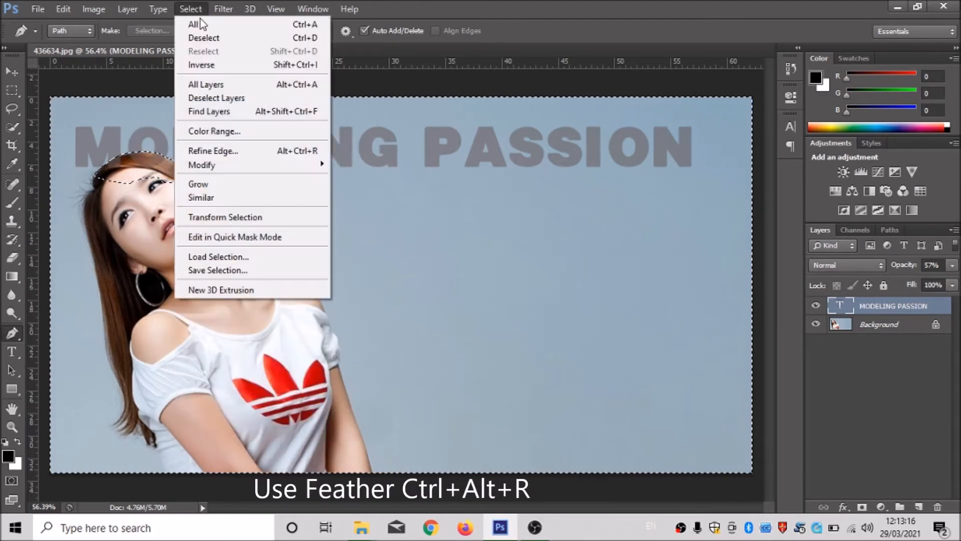
mouse_move(316, 169)
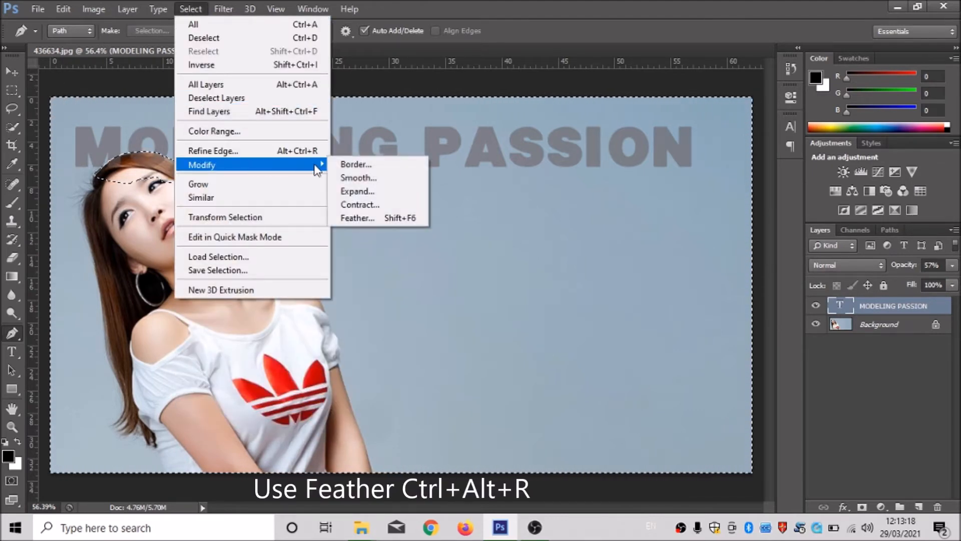
left_click(368, 215)
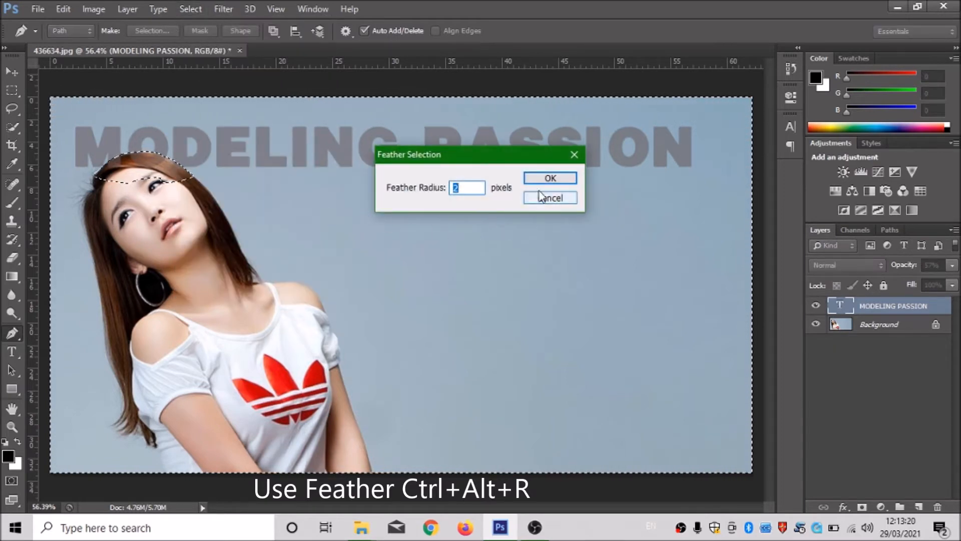
type("2")
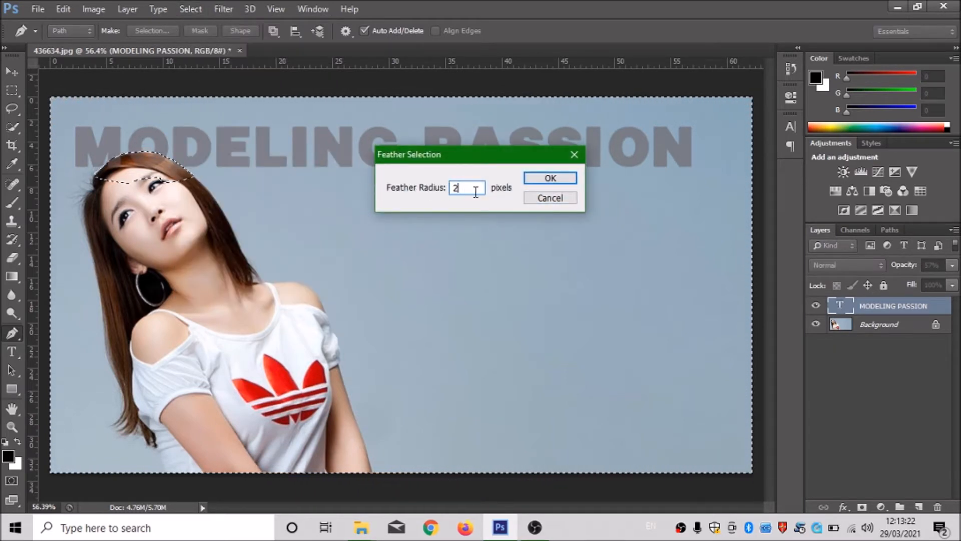
type(".5")
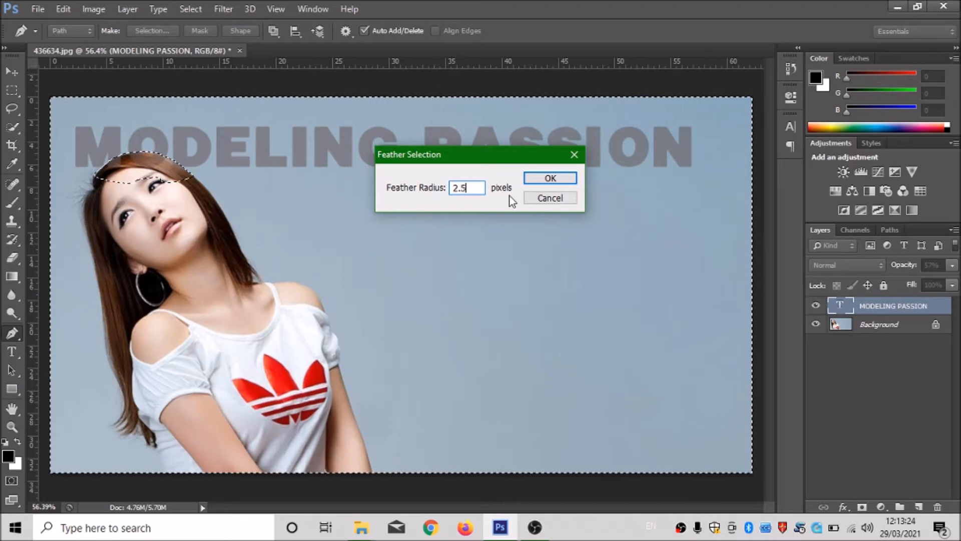
left_click(552, 179)
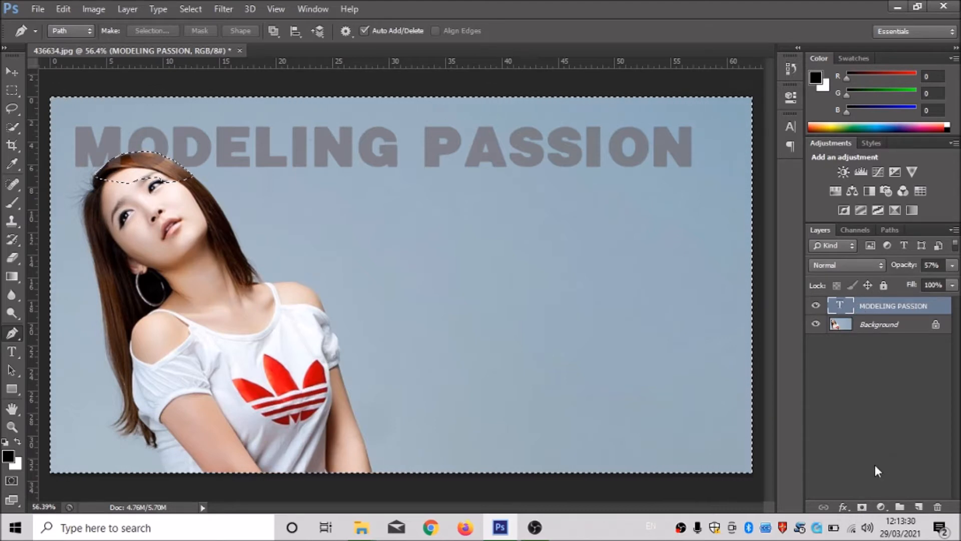
Add a layer mask from the selection to the MODELING PASSION text layer and restore its opacity to 100%.
left_click(862, 508)
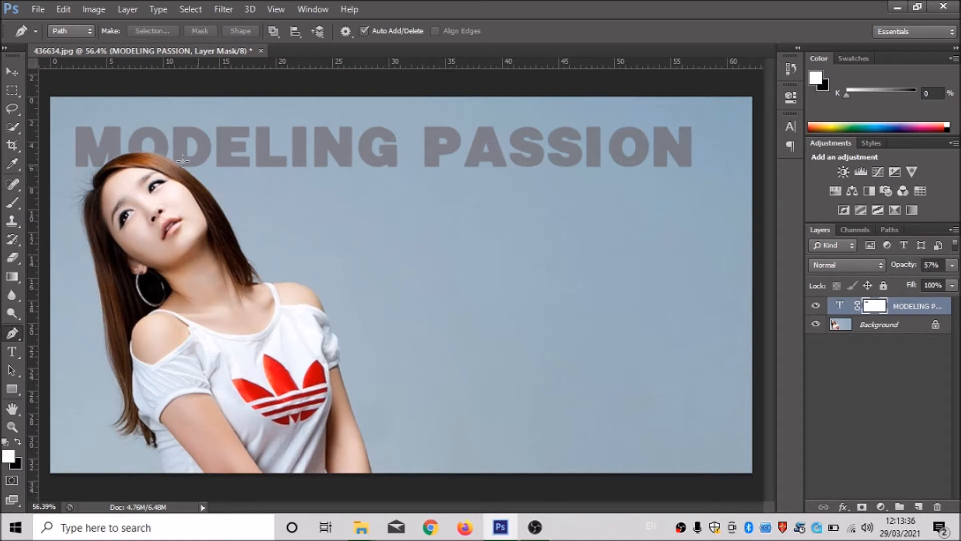
scroll(101, 137, "down", 2)
scroll(71, 153, "up", 5)
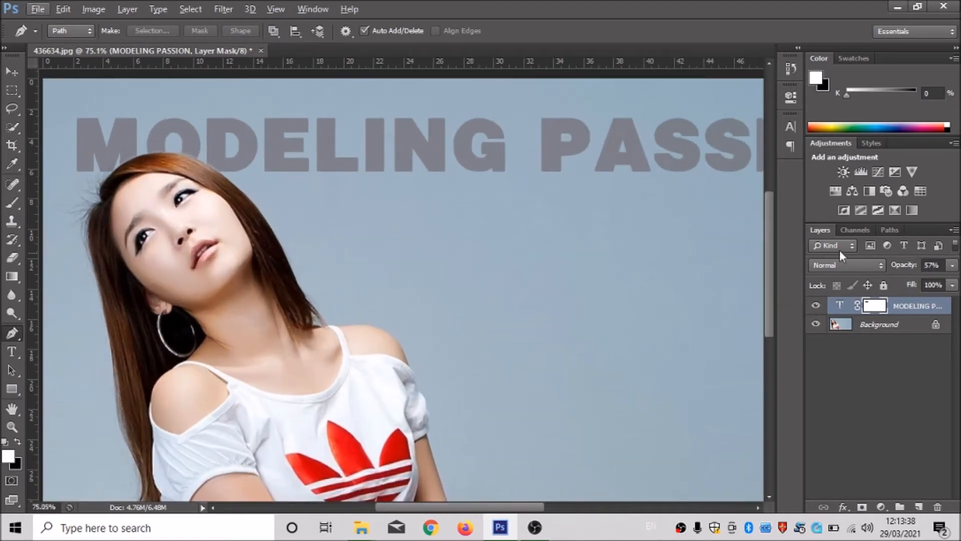
left_click(952, 267)
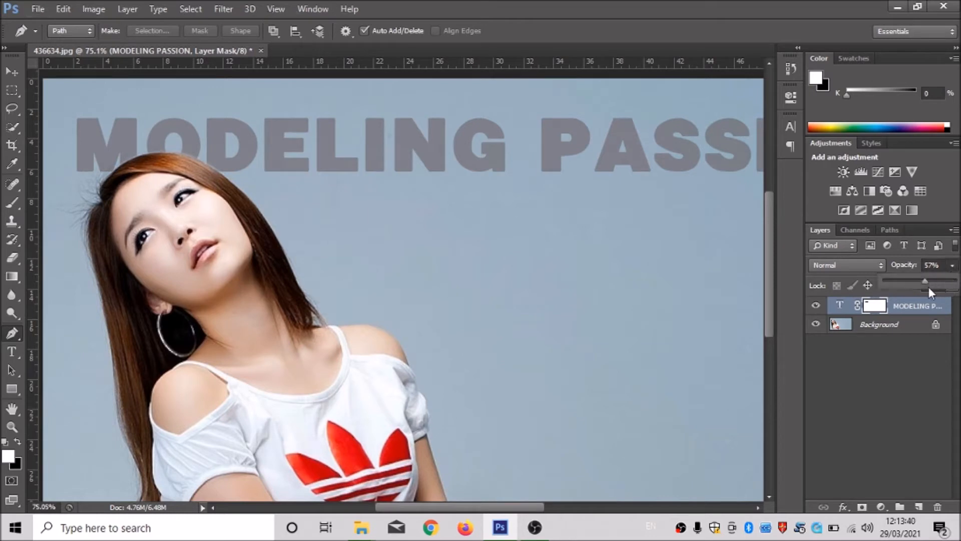
left_click_drag(925, 282, 958, 281)
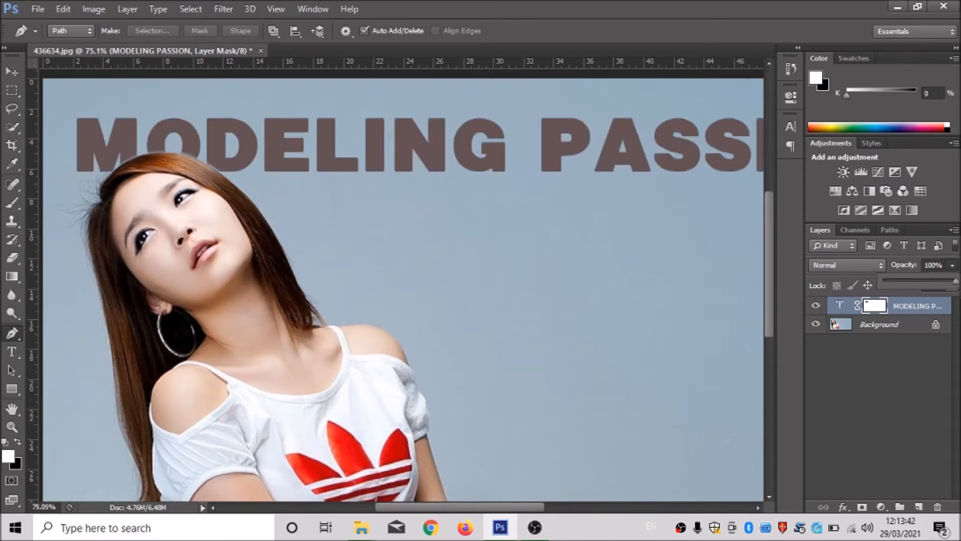
Deselect the layers and examine the masked title along the hair edge, toggling the visibility of the text and background layers.
left_click(13, 72)
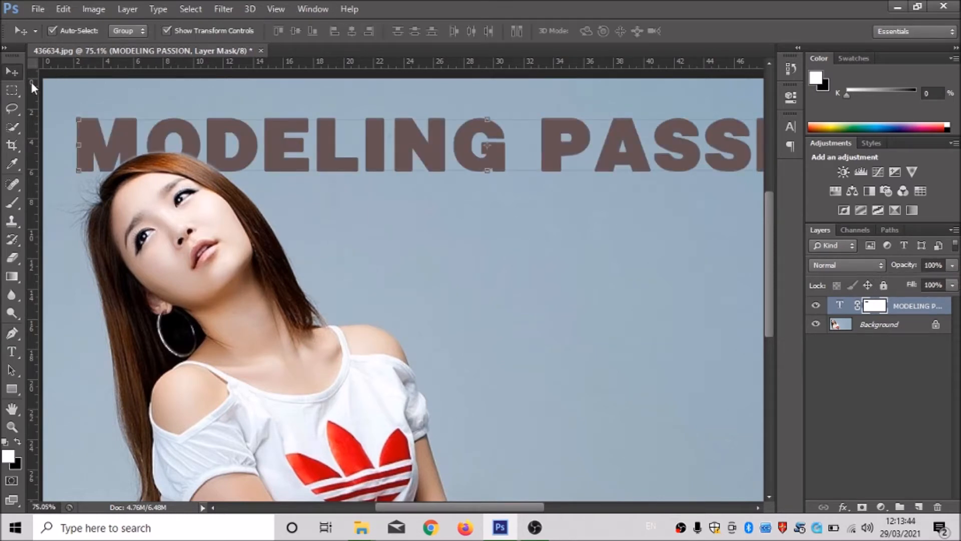
left_click(339, 259)
scroll(346, 261, "down", 1)
scroll(352, 263, "up", 1)
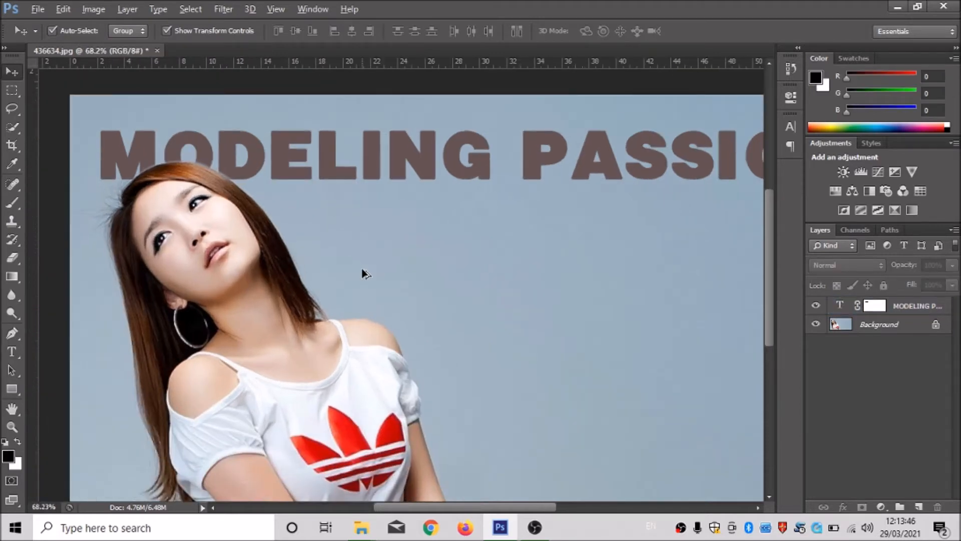
left_click(816, 307)
left_click(816, 307)
left_click(816, 325)
left_click(817, 325)
scroll(70, 173, "up", 4)
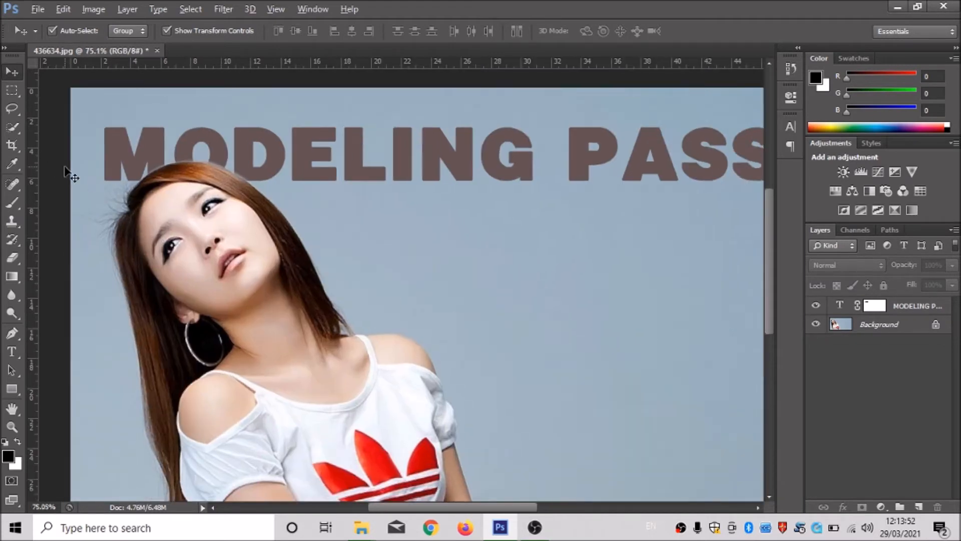
scroll(80, 179, "down", 3)
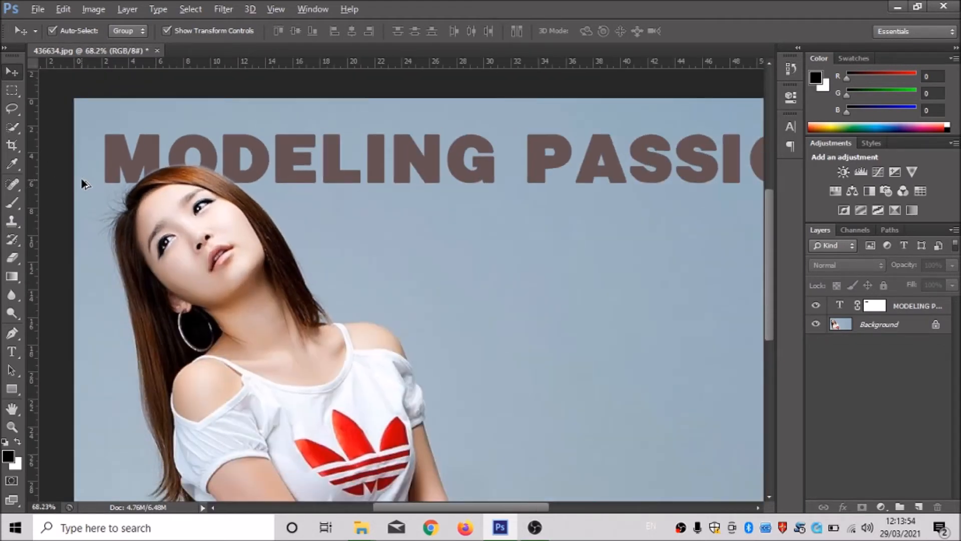
scroll(83, 184, "down", 2)
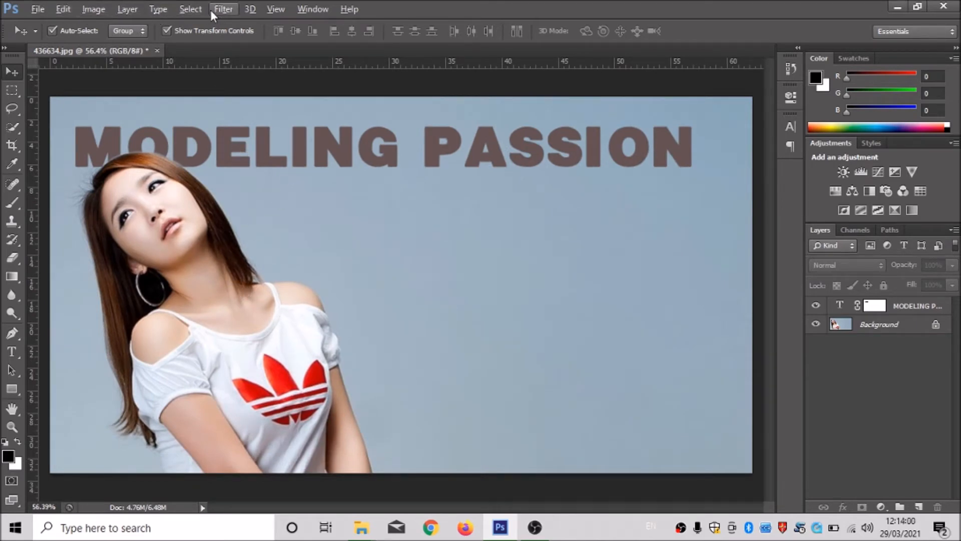
Place horizontal guides just below the title and near the photo's lower edge, plus a vertical guide at the end of PASSION.
left_click(273, 11)
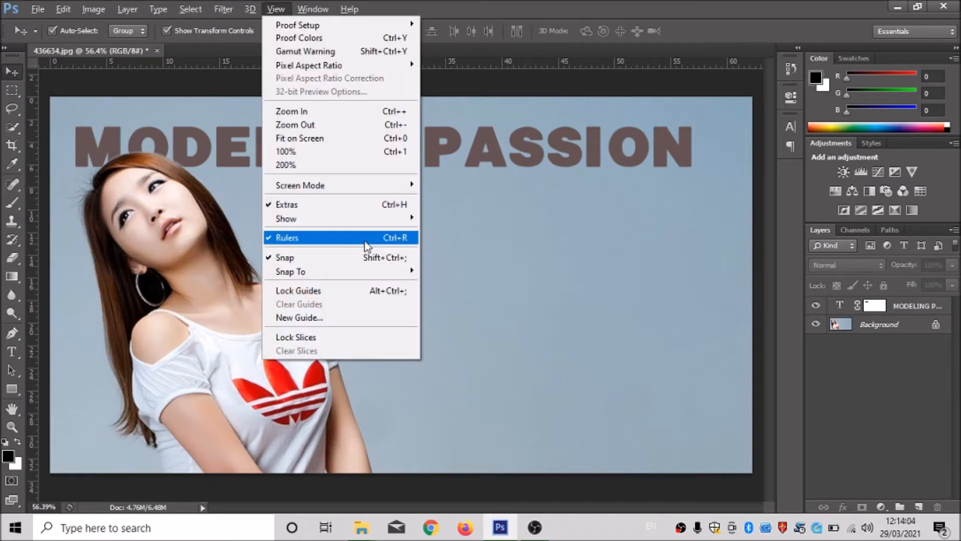
left_click(169, 62)
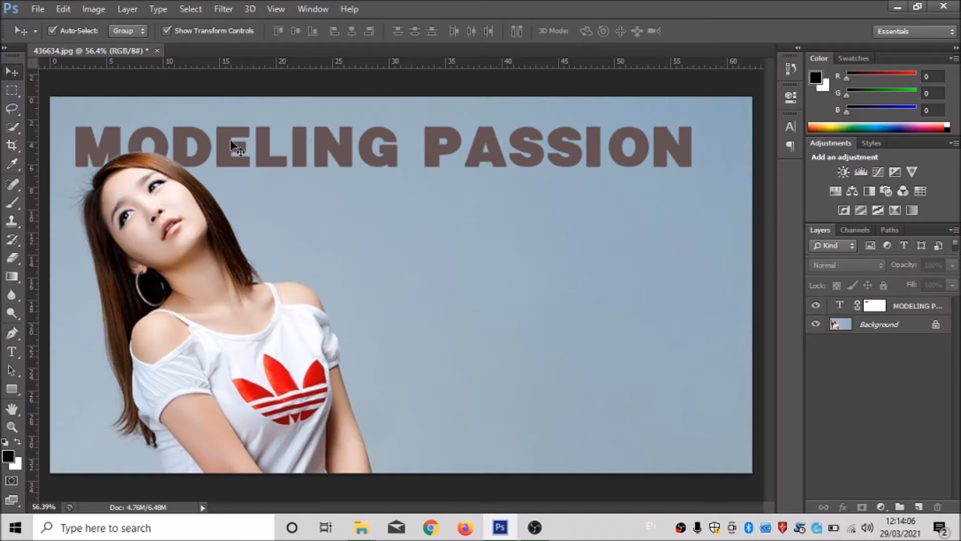
left_click_drag(214, 66, 195, 181)
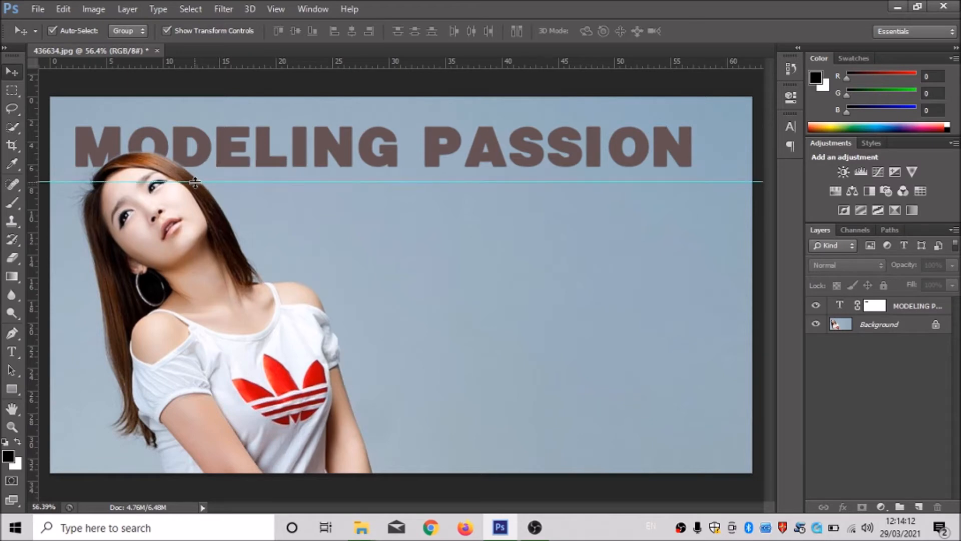
left_click_drag(416, 65, 423, 452)
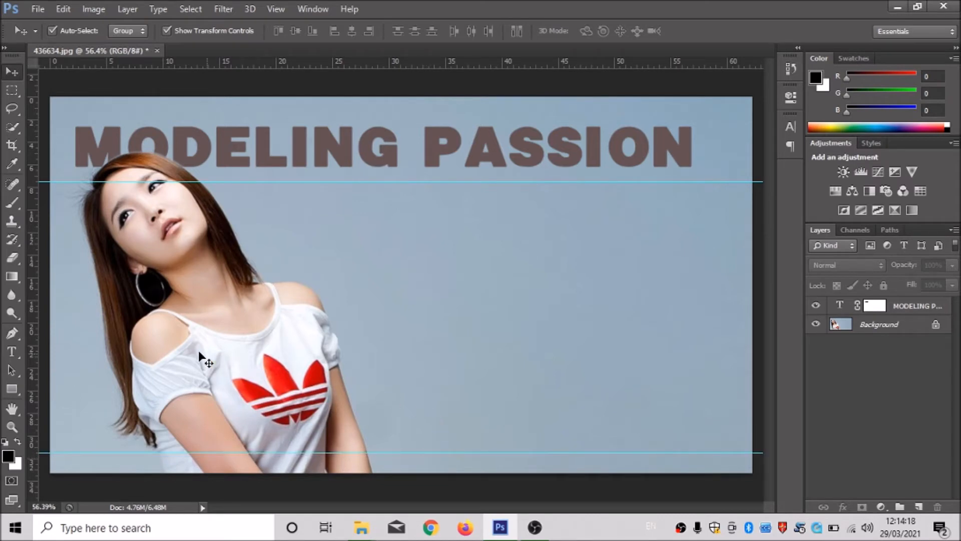
left_click_drag(37, 314, 693, 402)
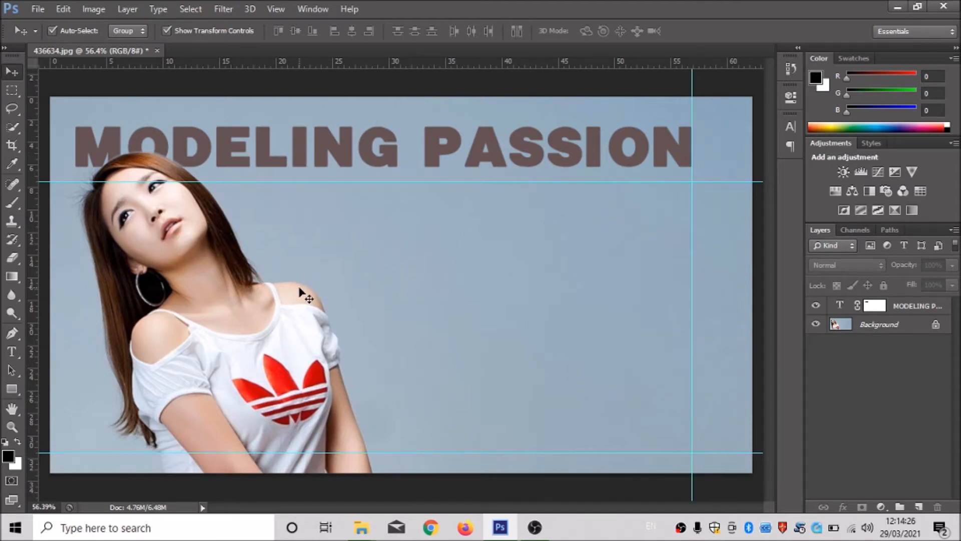
Draw straight Pen tool segments from beside the woman's arm along the lower, vertical and upper guides to her hair edge.
left_click(17, 330)
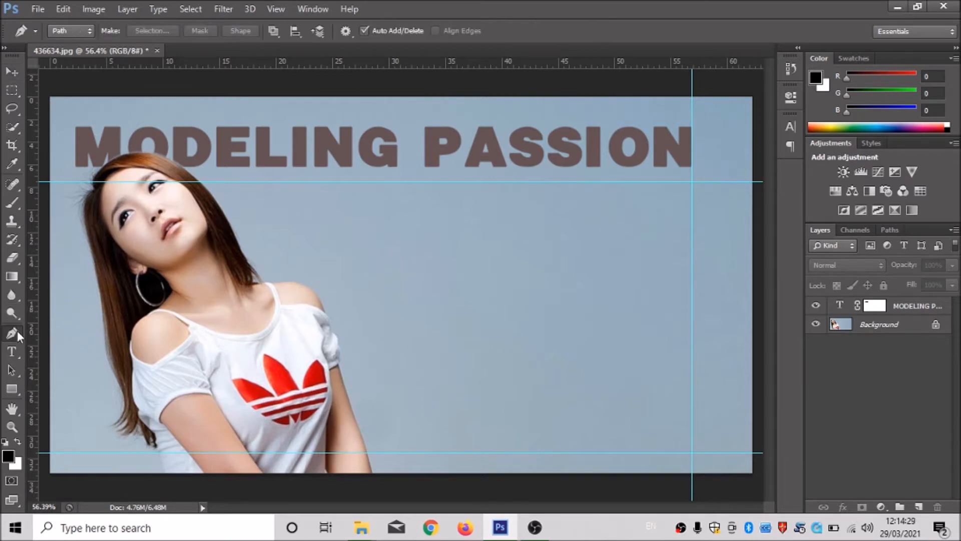
left_click(385, 453)
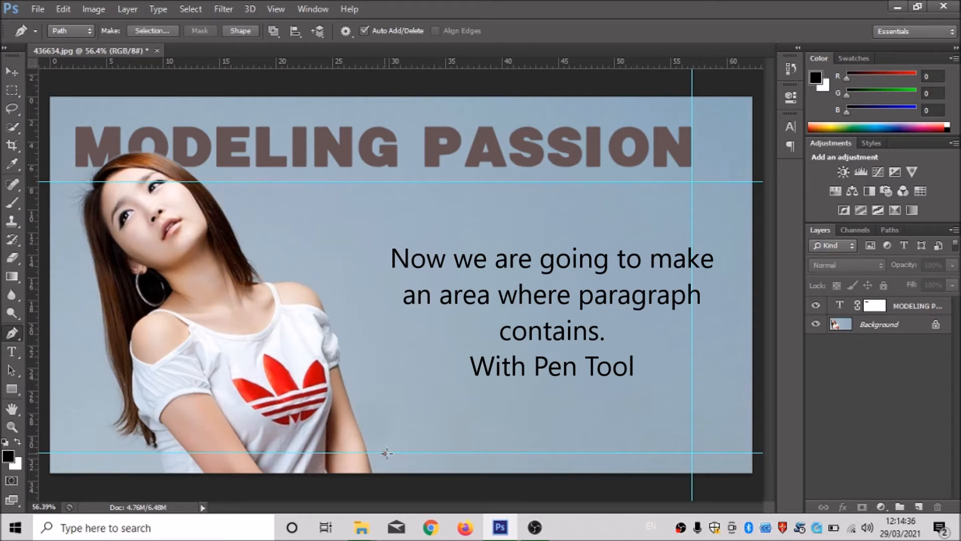
left_click(692, 453)
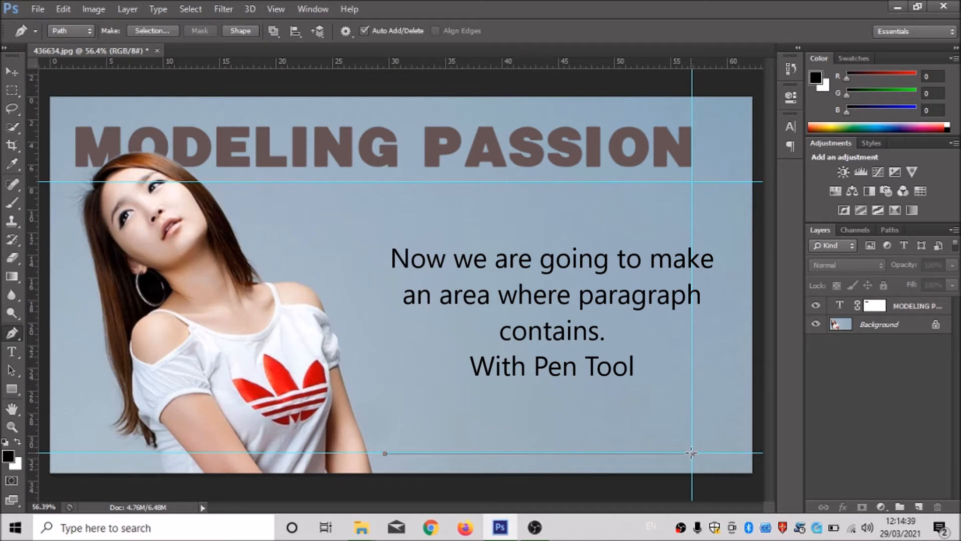
left_click(692, 182)
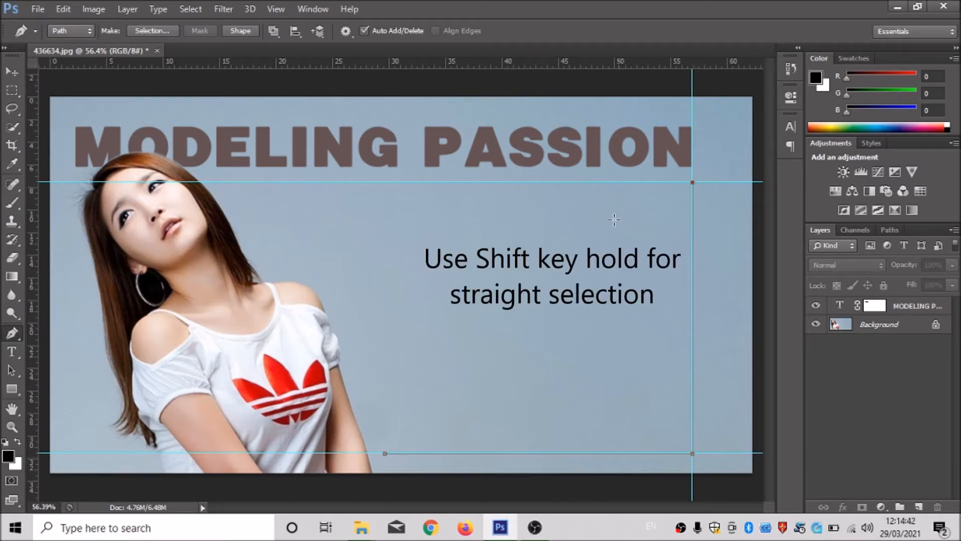
left_click(215, 182)
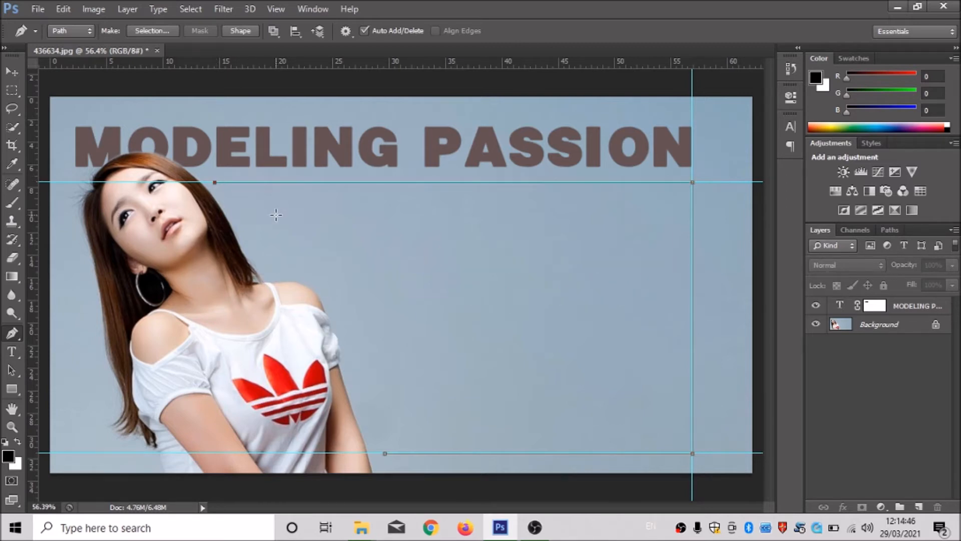
Continue the Pen path with curved points down along the woman's hair, shoulder and sleeve.
scroll(183, 186, "up", 1)
scroll(200, 183, "up", 2)
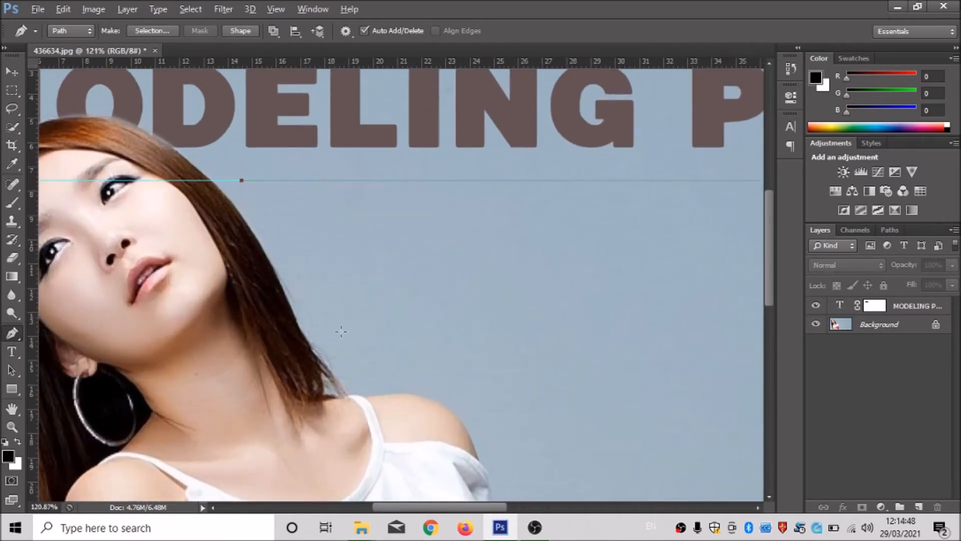
left_click_drag(329, 333, 356, 389)
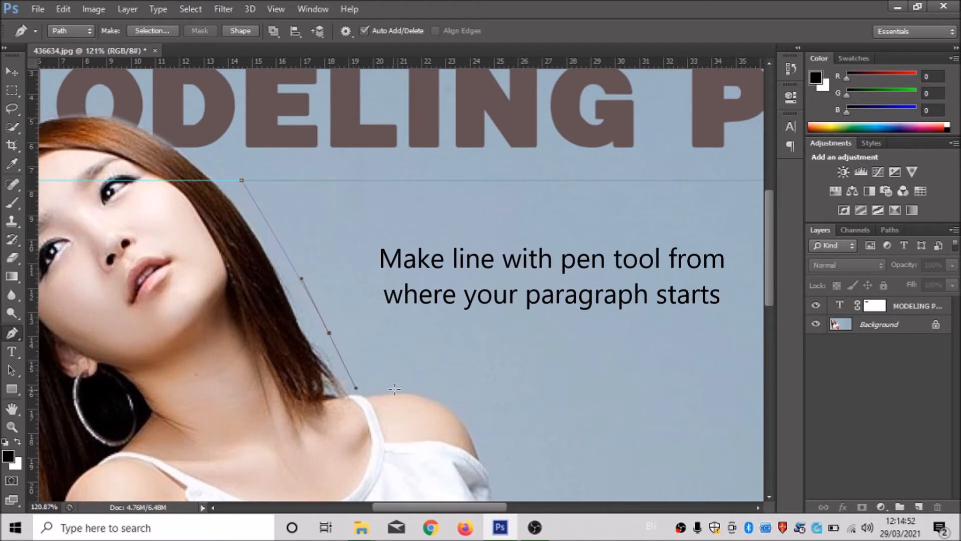
left_click(330, 332)
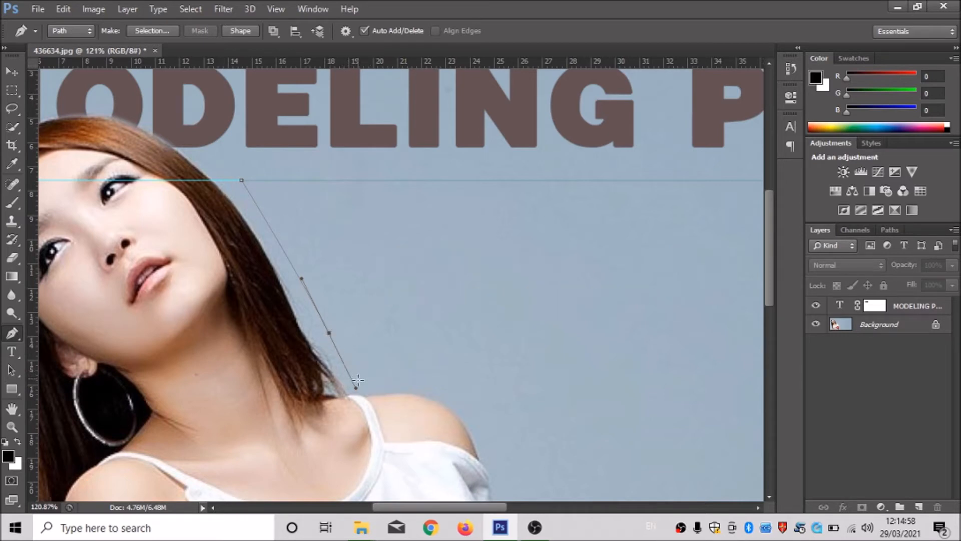
left_click(355, 386)
left_click_drag(444, 388, 359, 186)
key("space")
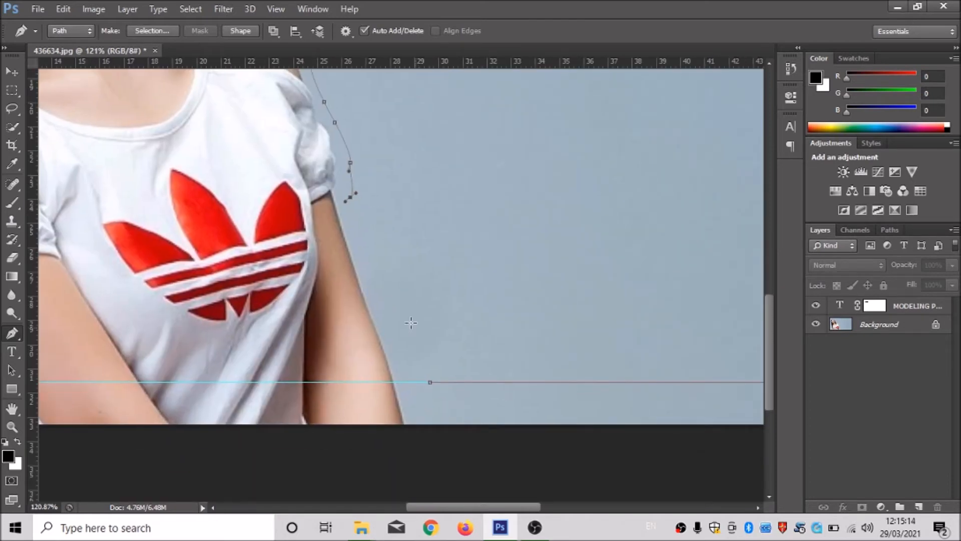
Extend the Pen path down the woman's arm to the lower guide and close it at its starting point.
left_click_drag(371, 274, 374, 289)
left_click_drag(411, 372, 415, 382)
left_click(424, 391)
key("ctrl+z")
left_click(430, 383)
Start a paragraph text area inside the closed path beside the woman with the Type tool.
scroll(426, 327, "up", 1)
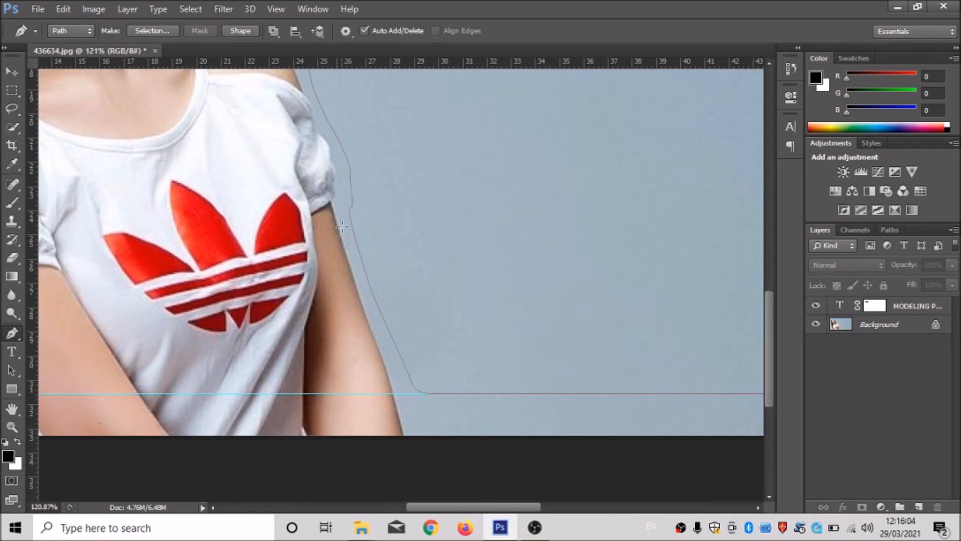
scroll(338, 229, "down", 6)
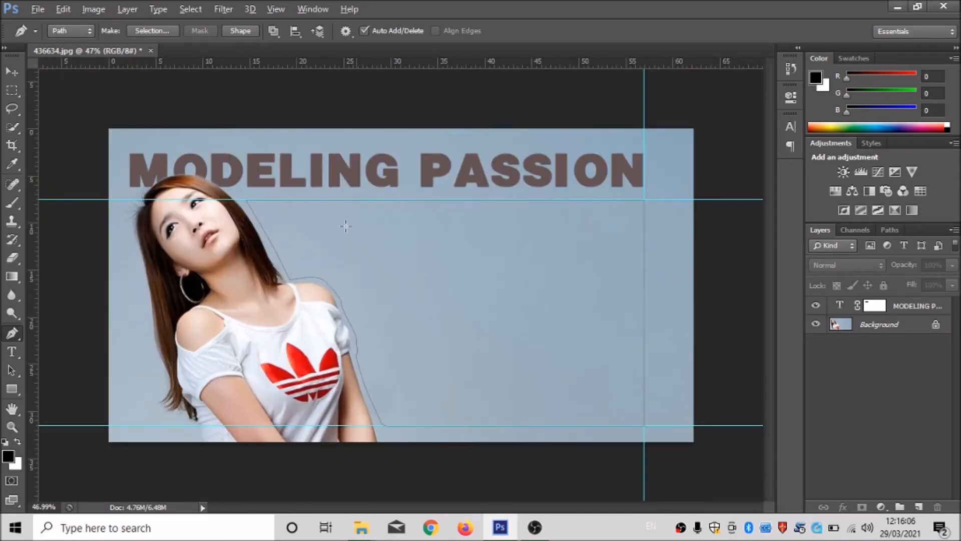
scroll(339, 271, "up", 2)
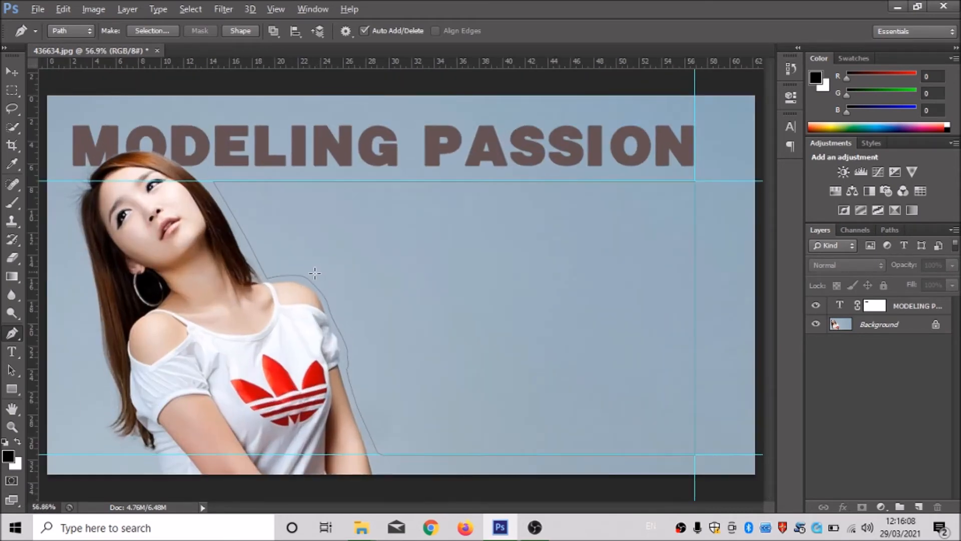
key("alt")
left_click(11, 352)
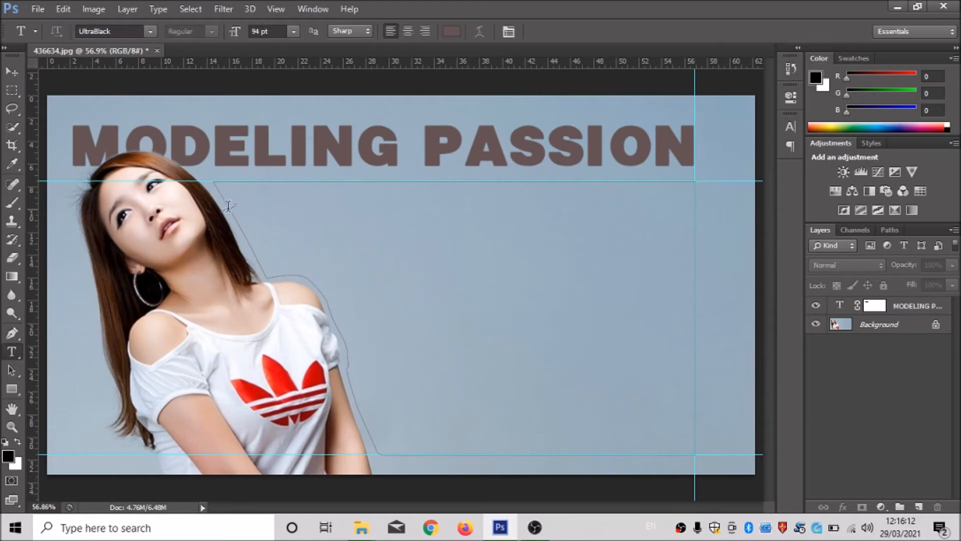
key("v")
left_click(9, 353)
left_click(362, 249)
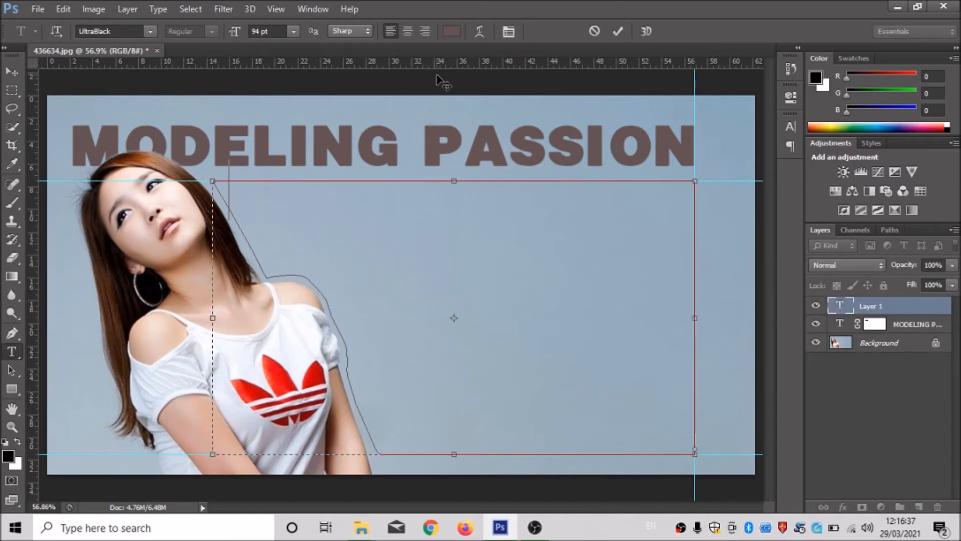
Set the new paragraph text to 12 pt and colour it bright orange e65901, starting from a hair colour sample.
left_click(294, 32)
left_click(283, 146)
left_click(453, 33)
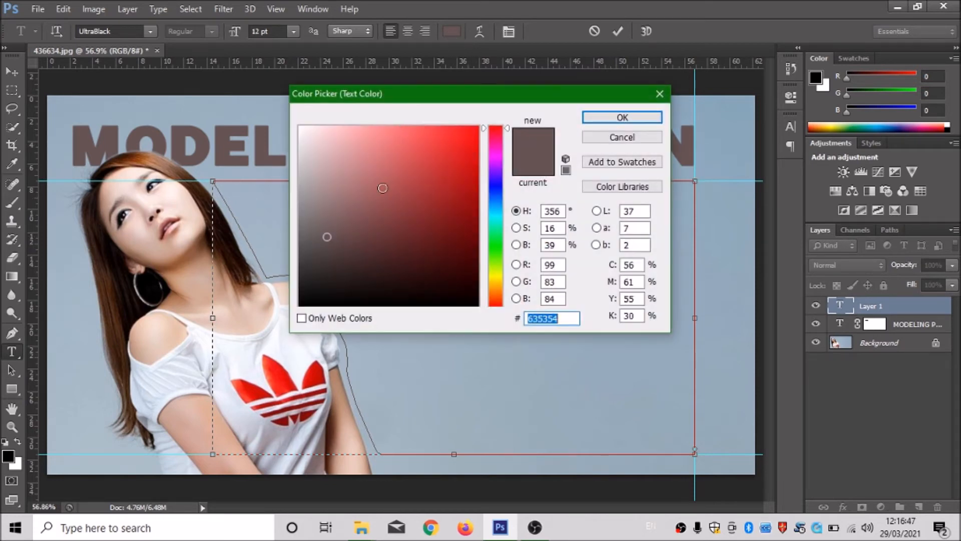
left_click(142, 161)
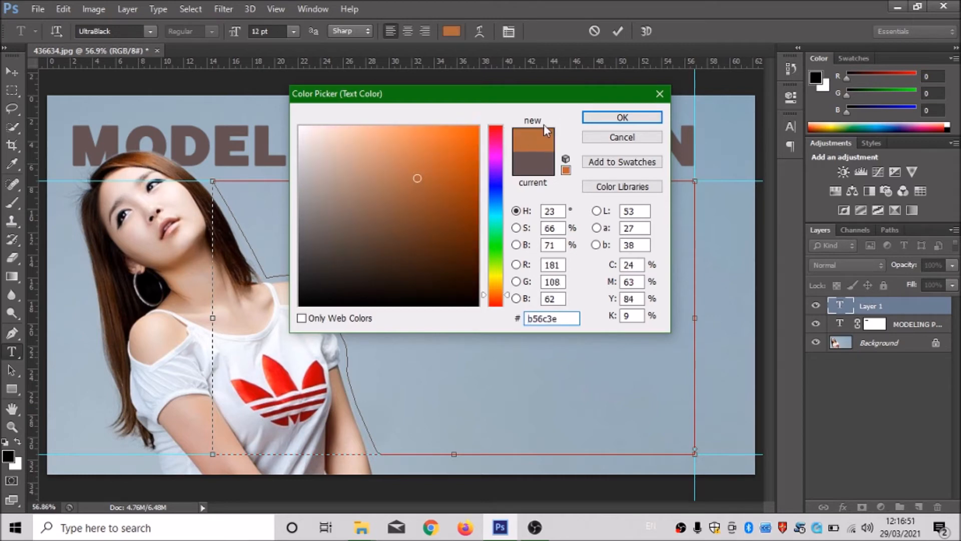
left_click_drag(407, 182, 478, 143)
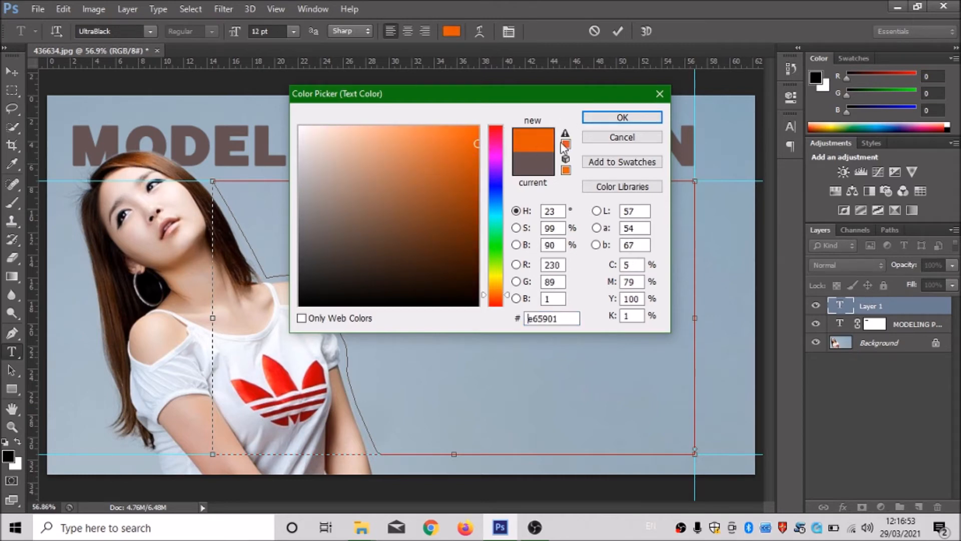
left_click(623, 119)
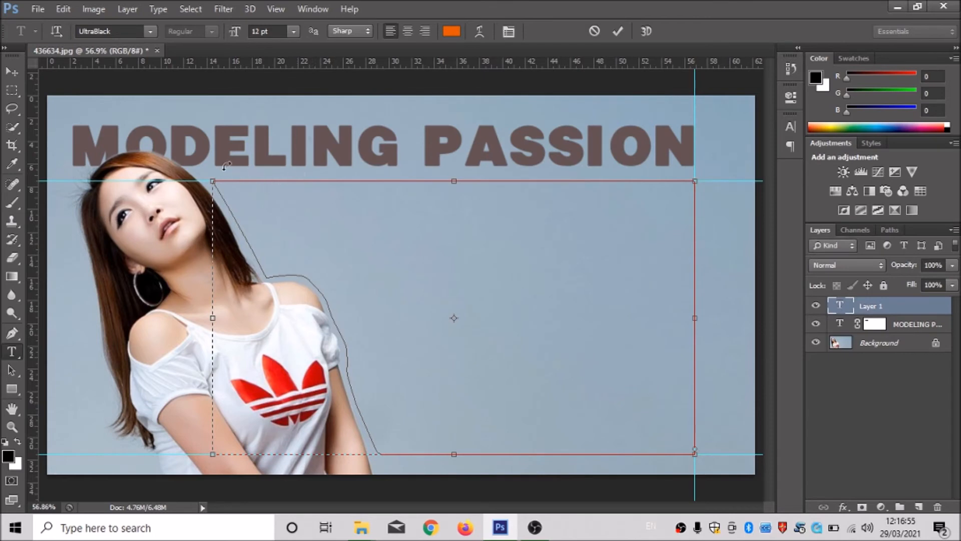
Fill the text area with Lorem Ipsum placeholder text and set its horizontal and vertical scale to 100%.
left_click(165, 13)
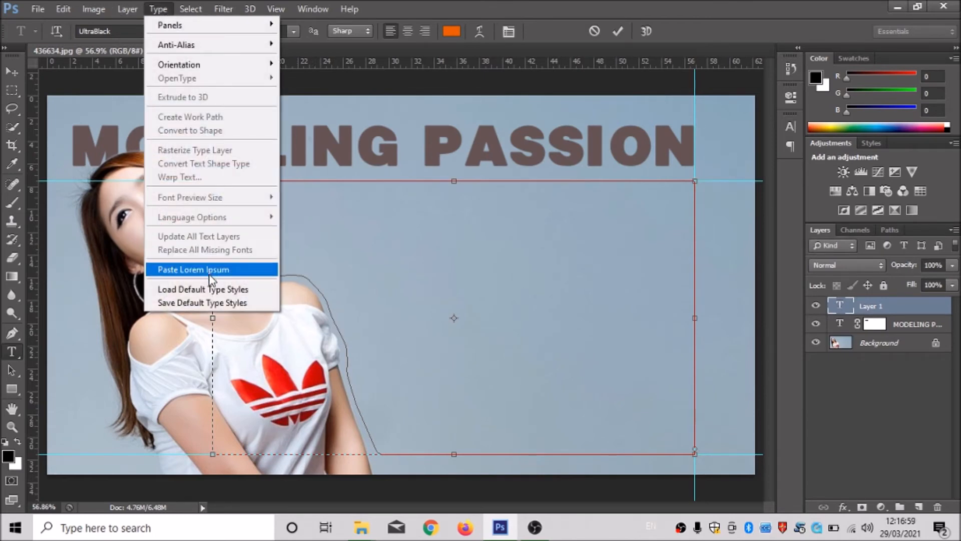
left_click(194, 270)
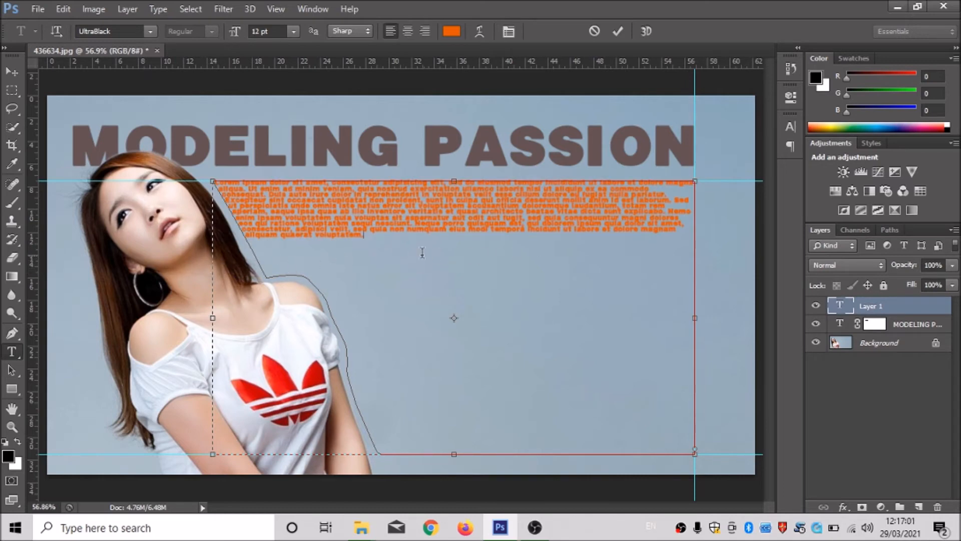
key("ctrl+a")
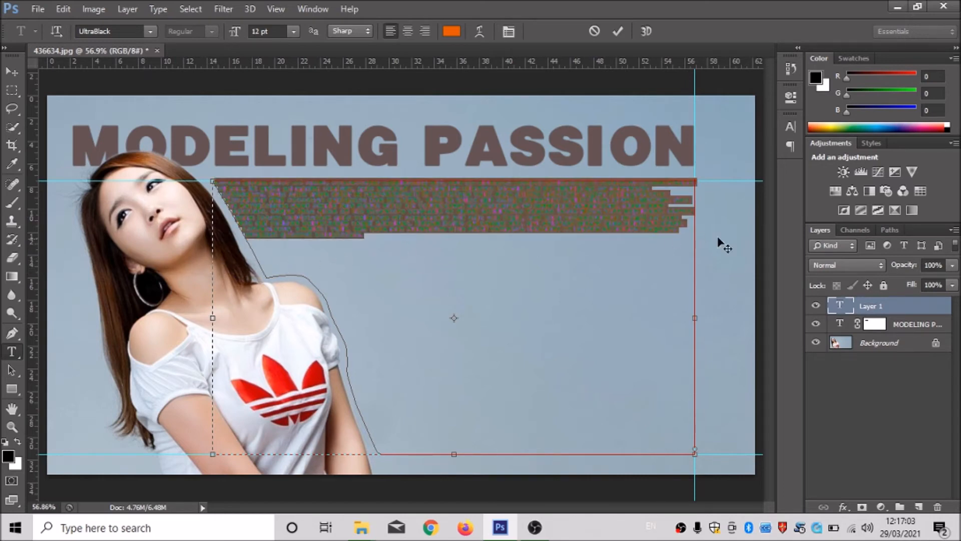
left_click(315, 10)
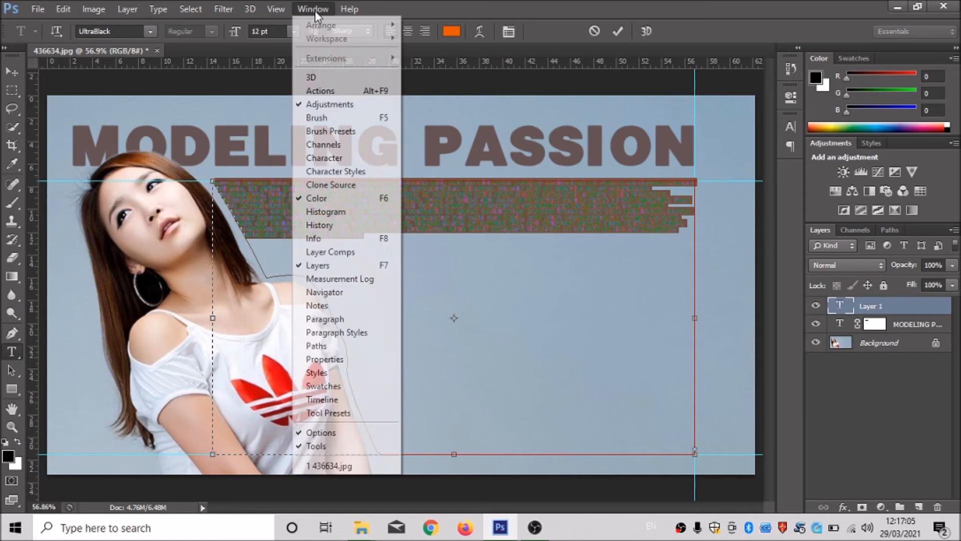
left_click(329, 159)
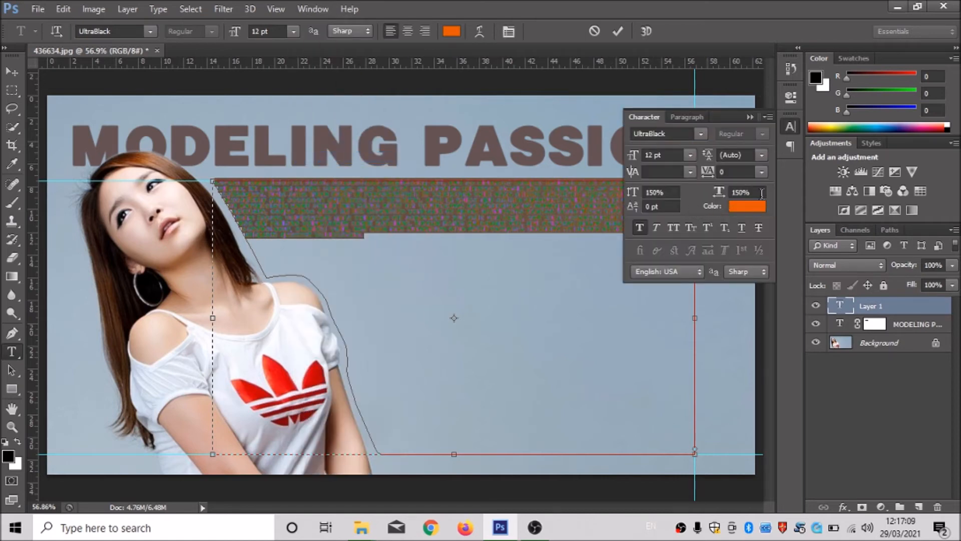
left_click(724, 194)
type("100")
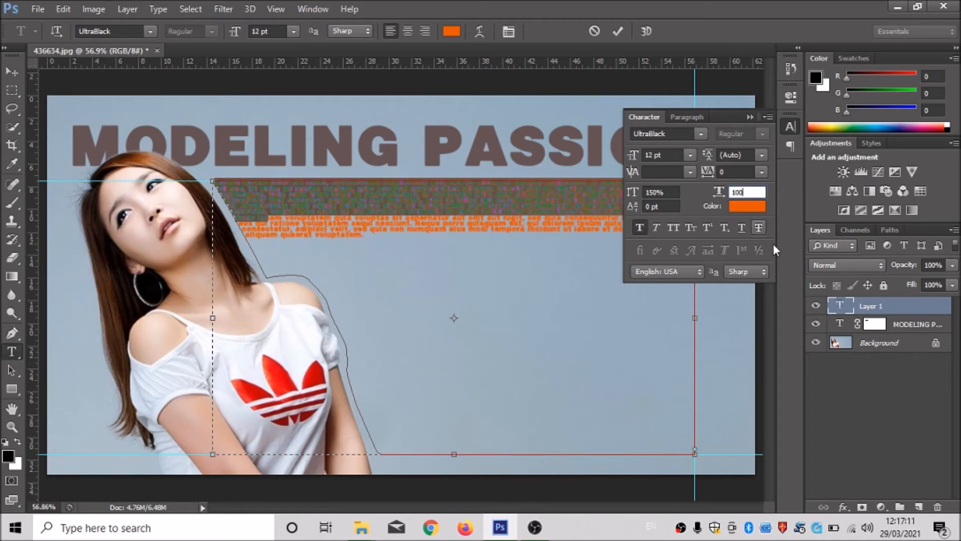
key("Return")
left_click(633, 192)
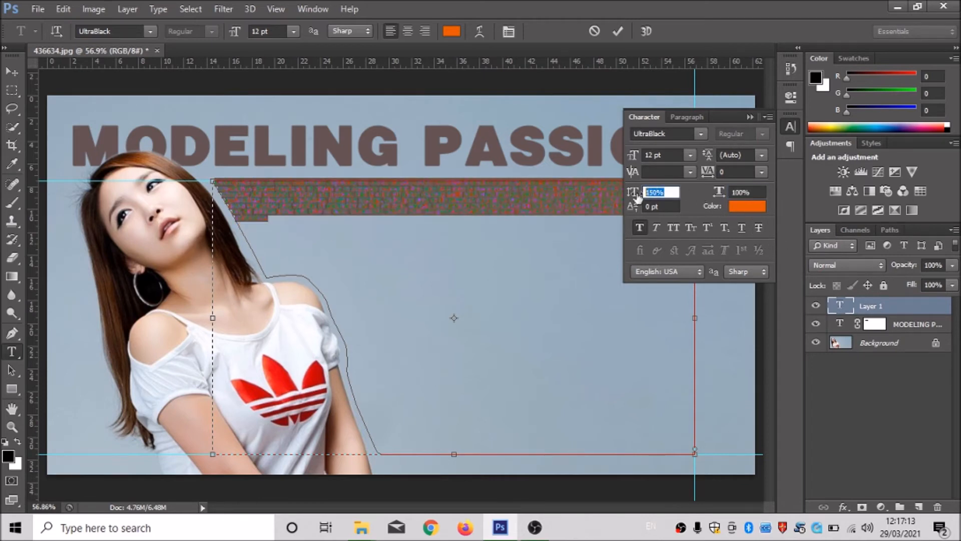
type("100")
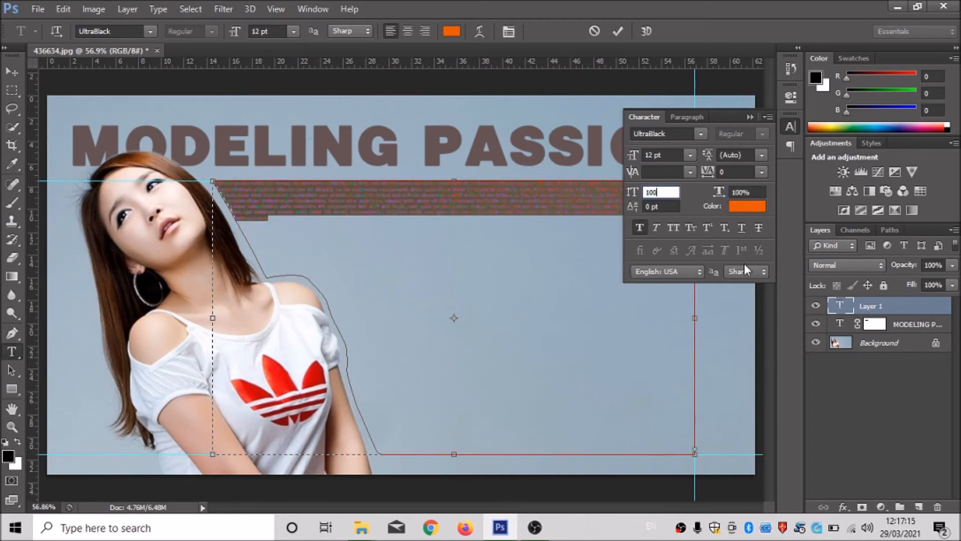
key("Return")
Format the whole placeholder text as 24 pt Verdana Regular without faux bold.
left_click(692, 155)
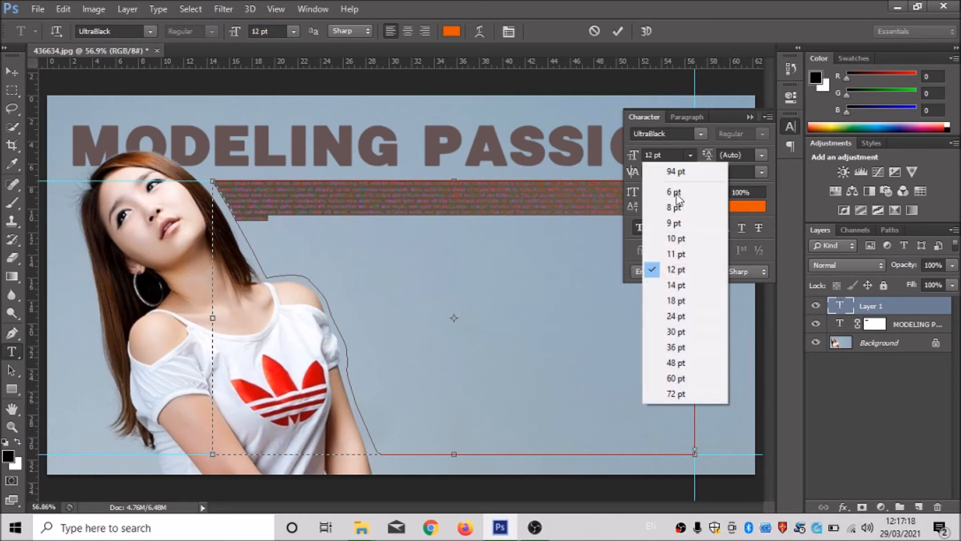
left_click(668, 301)
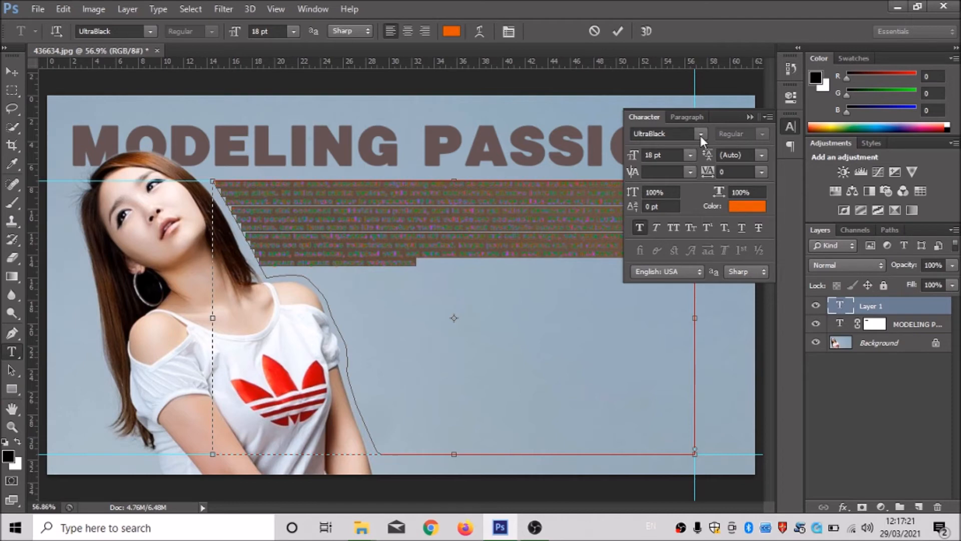
left_click(690, 155)
left_click(671, 318)
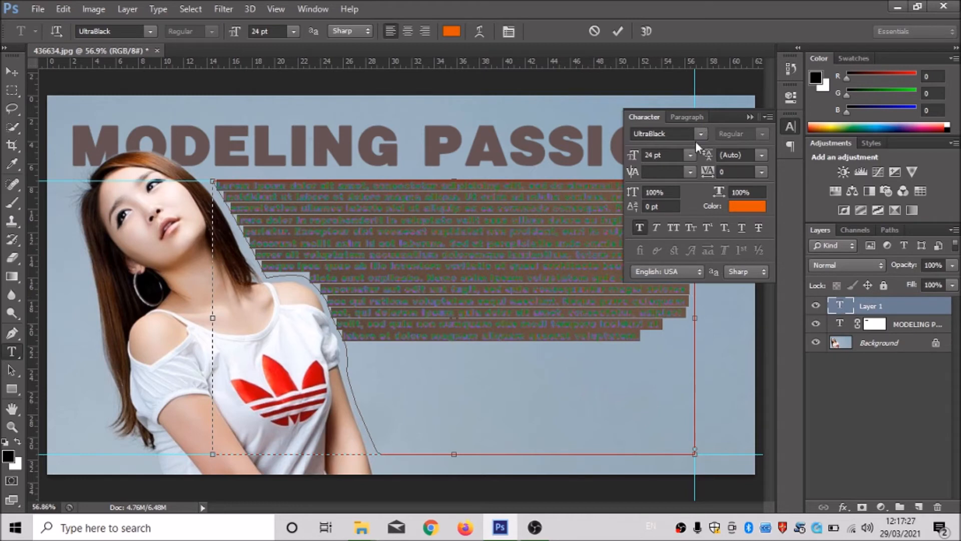
left_click(642, 227)
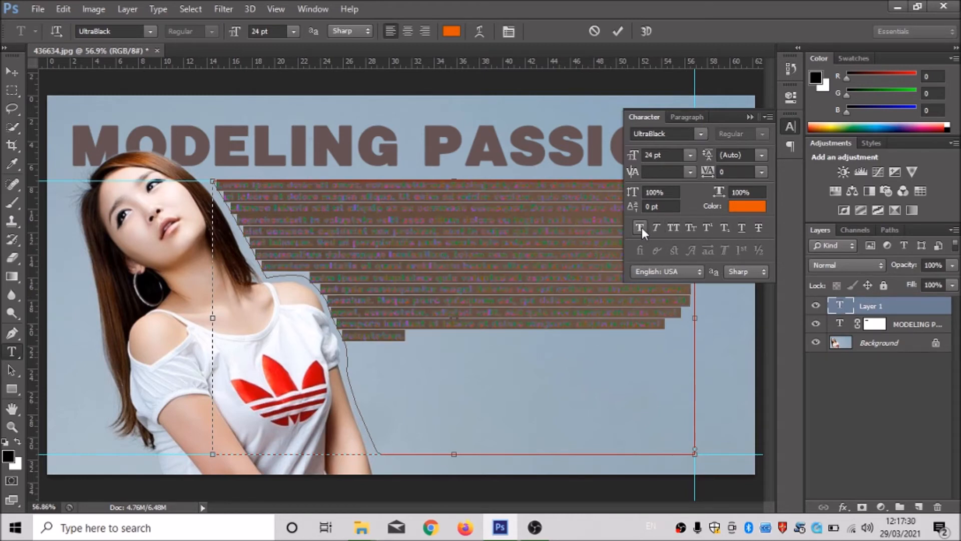
left_click(700, 134)
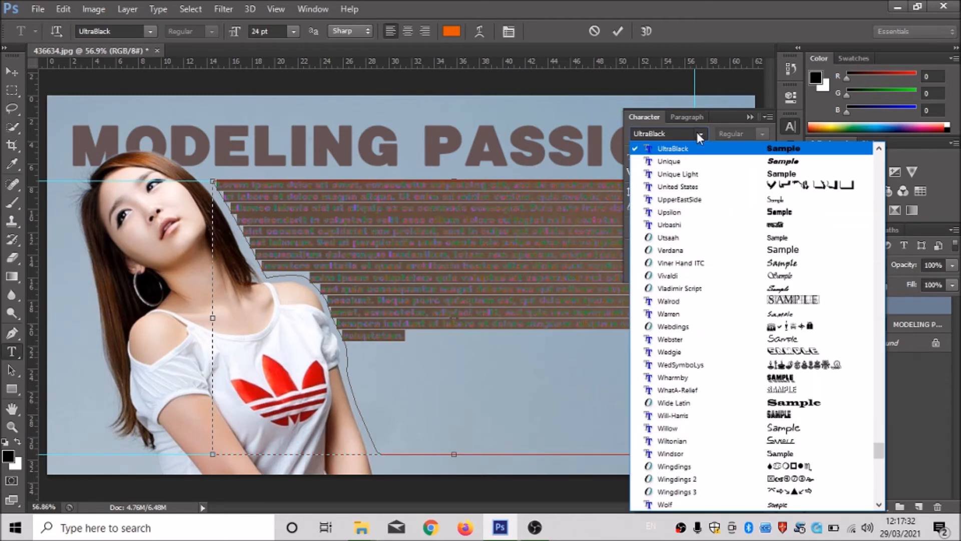
left_click(763, 254)
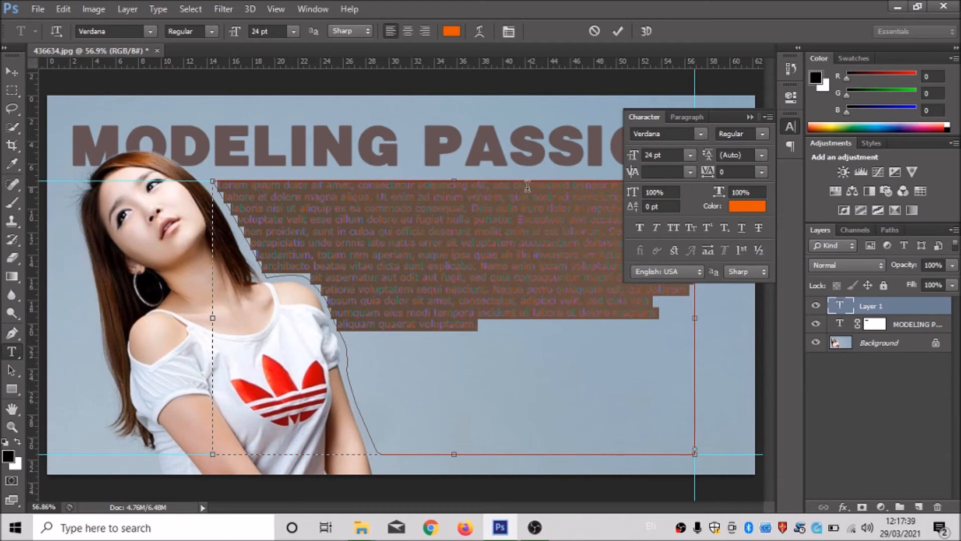
left_click(512, 208)
left_click(750, 117)
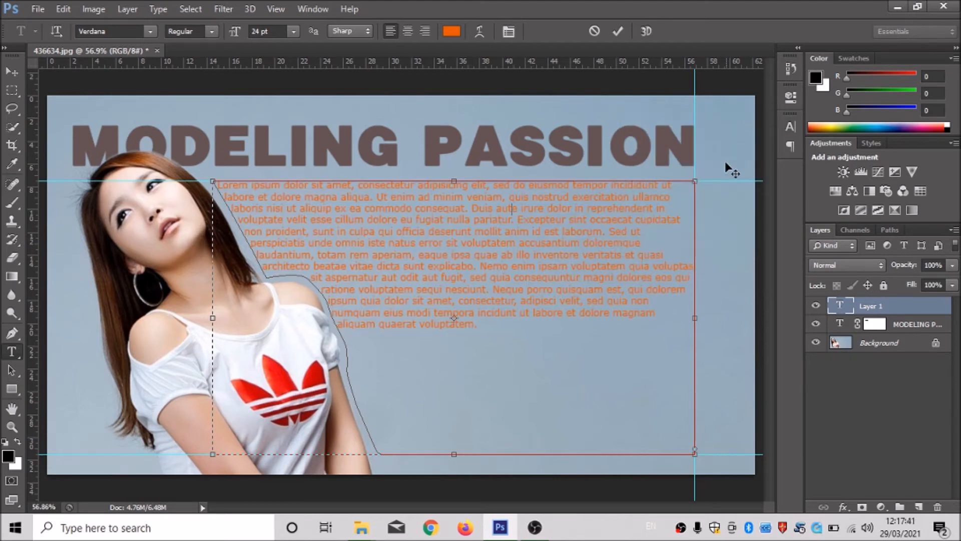
Justify the whole placeholder paragraph with its last line aligned left.
triple_click(516, 228)
left_click(516, 228)
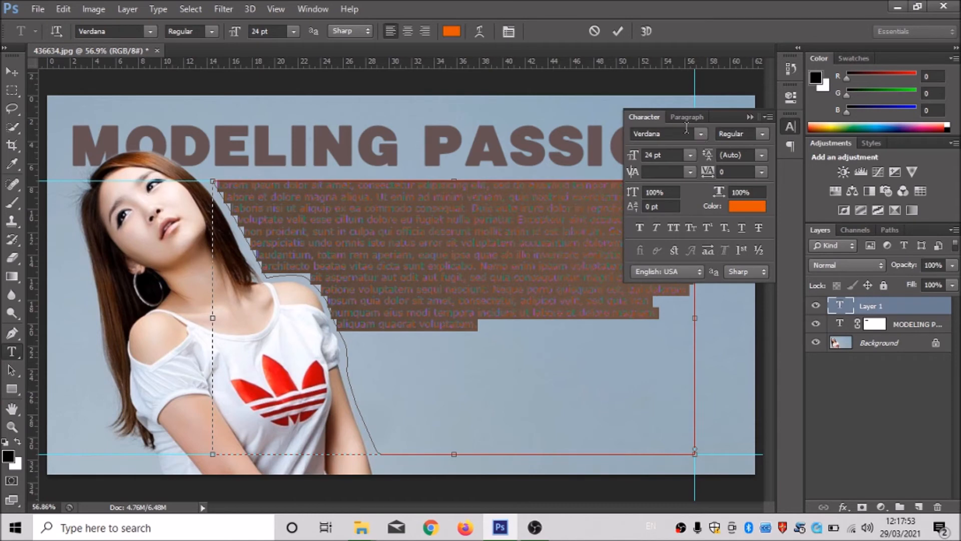
left_click(768, 117)
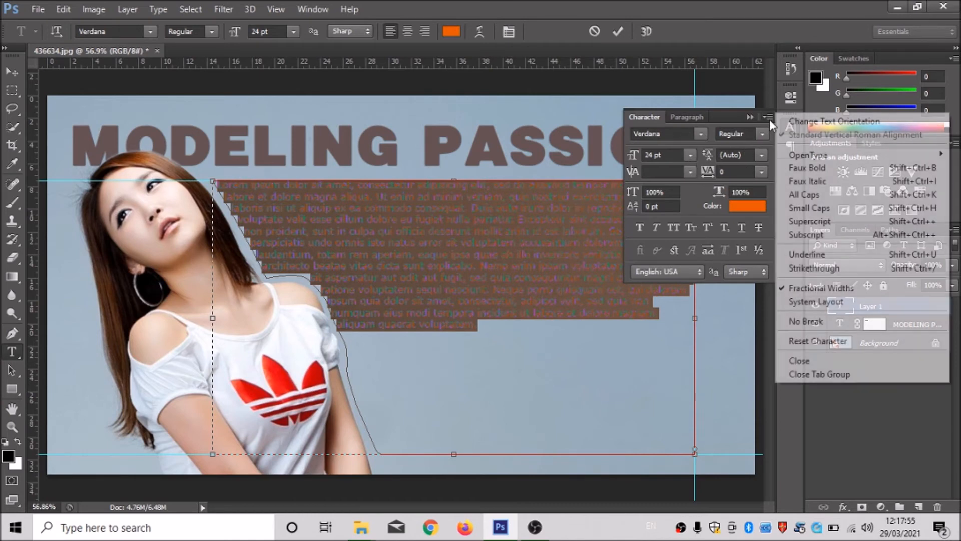
left_click(746, 119)
left_click(691, 118)
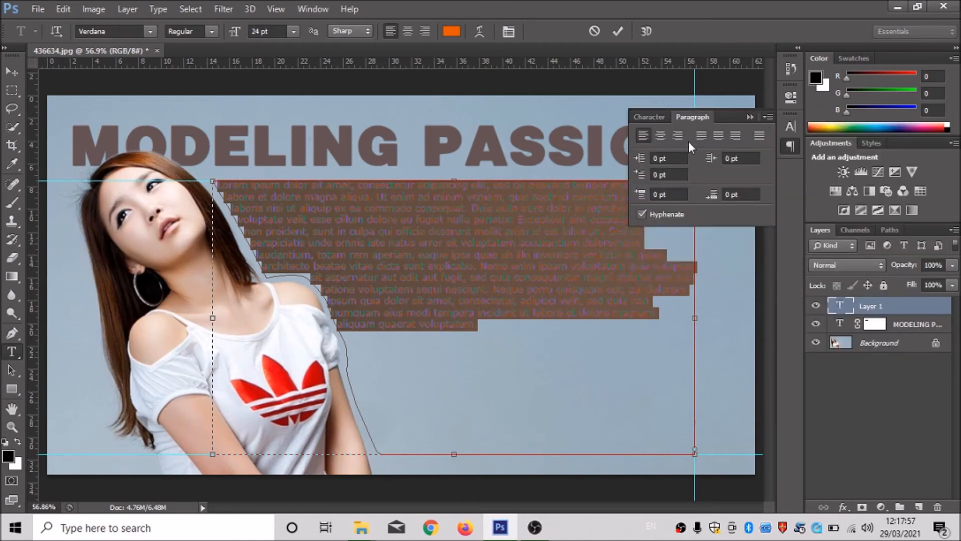
left_click(701, 140)
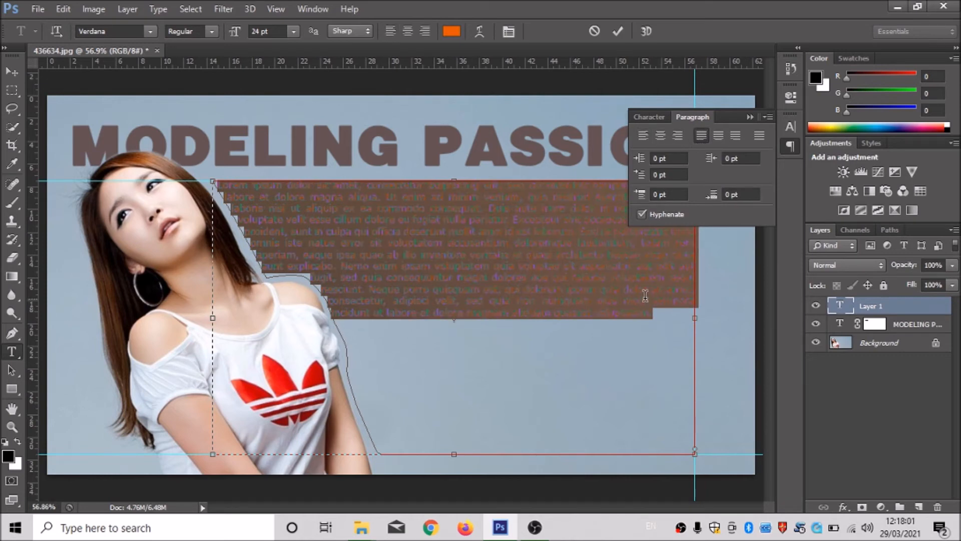
Copy the placeholder paragraph, paste it as a second paragraph below the first, and commit the text.
right_click(598, 287)
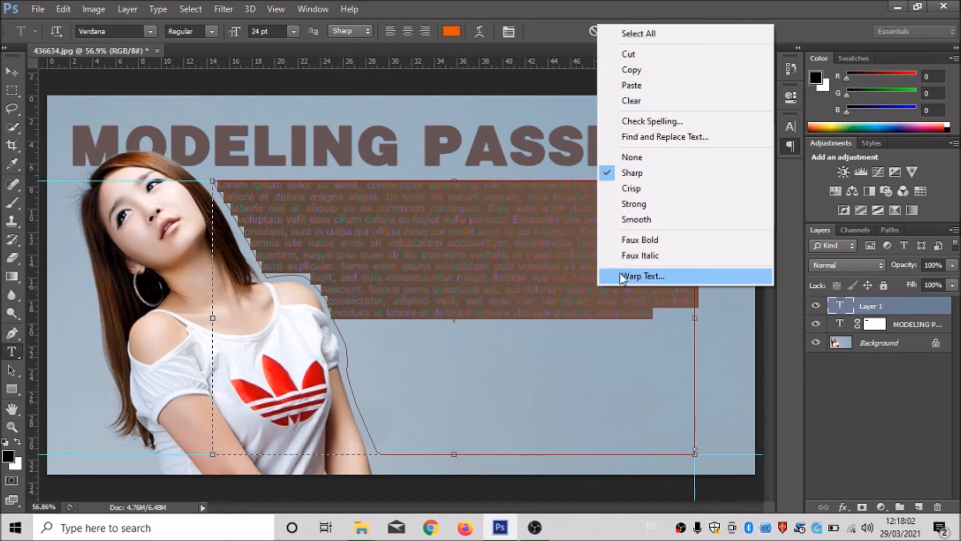
left_click(644, 69)
left_click(672, 317)
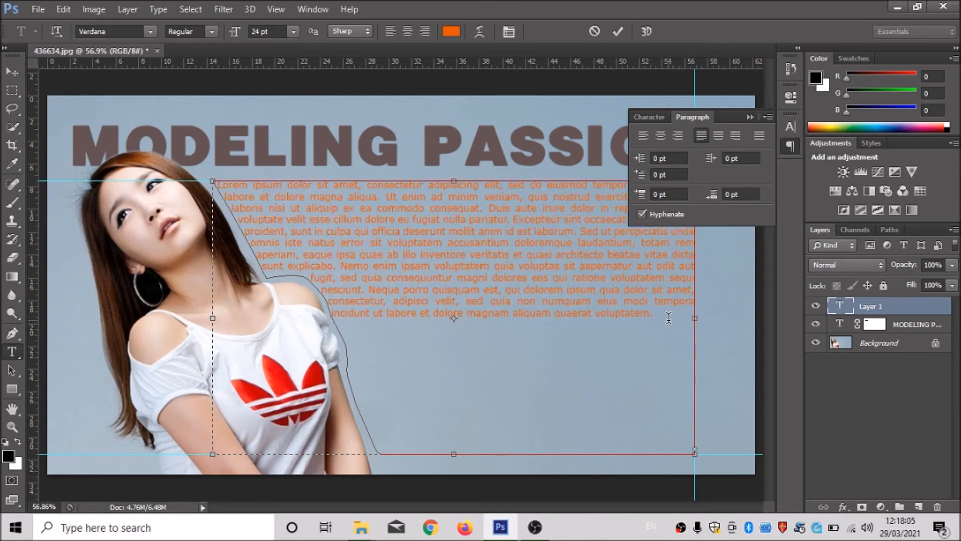
right_click(352, 339)
left_click(393, 138)
left_click(750, 116)
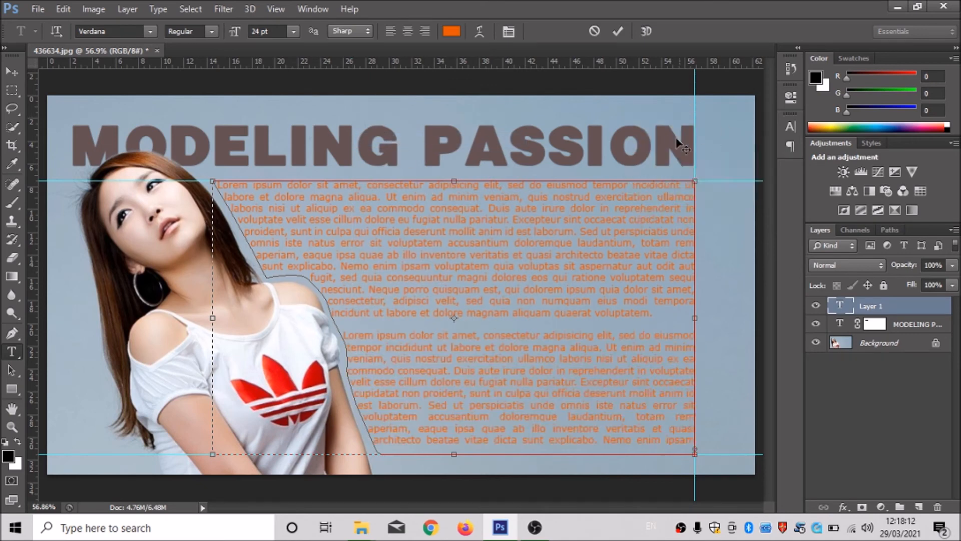
left_click(17, 71)
left_click(216, 143)
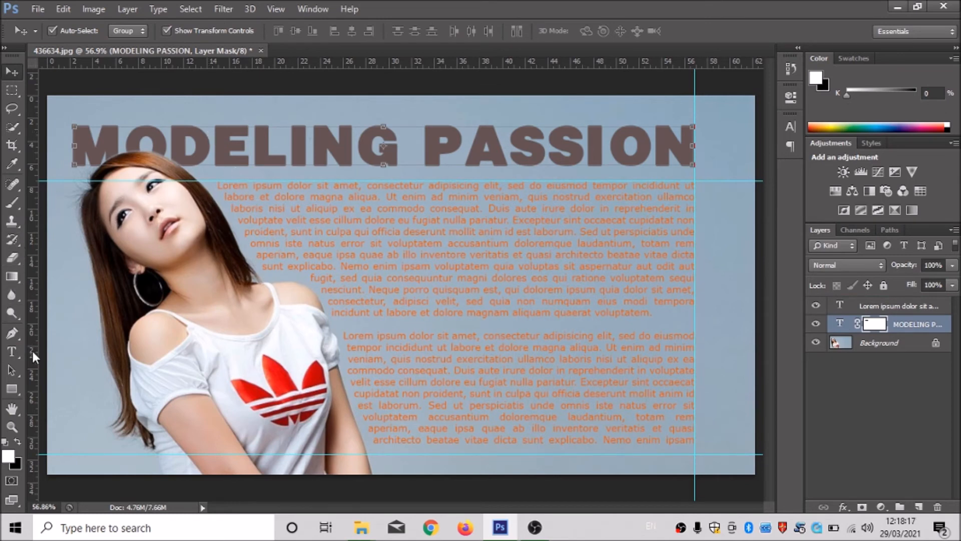
Recolour all of the paragraph text to the darker orange b64b09 and commit it.
left_click(11, 352)
left_click(295, 229)
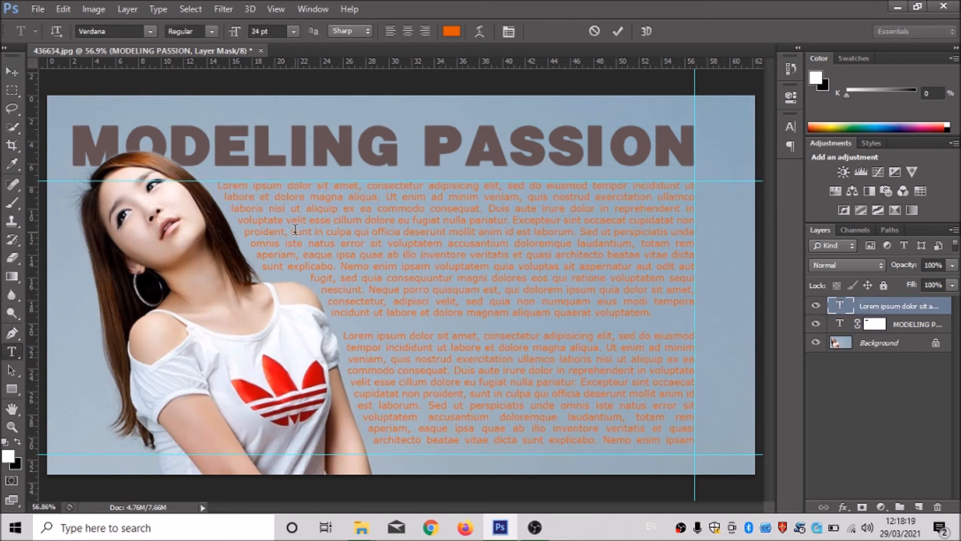
key("ctrl+a")
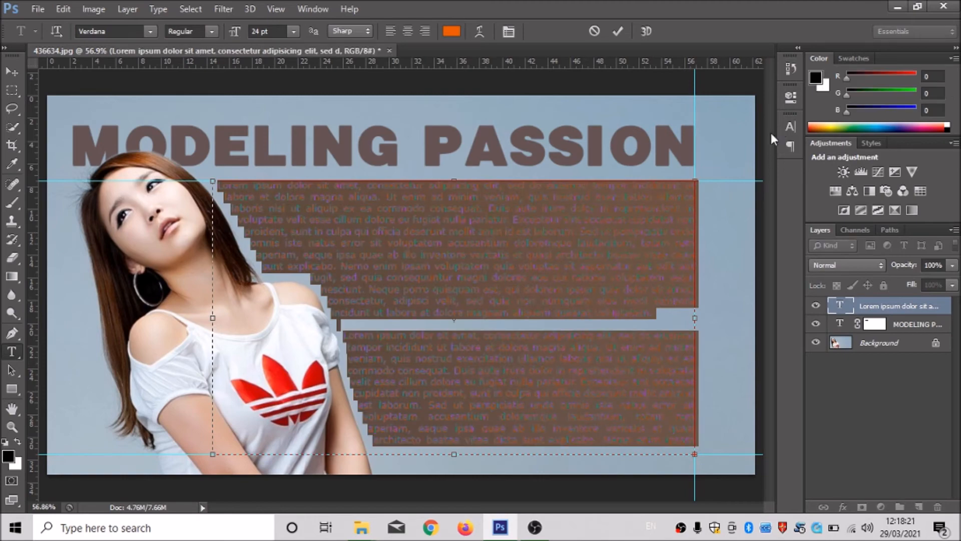
left_click(452, 31)
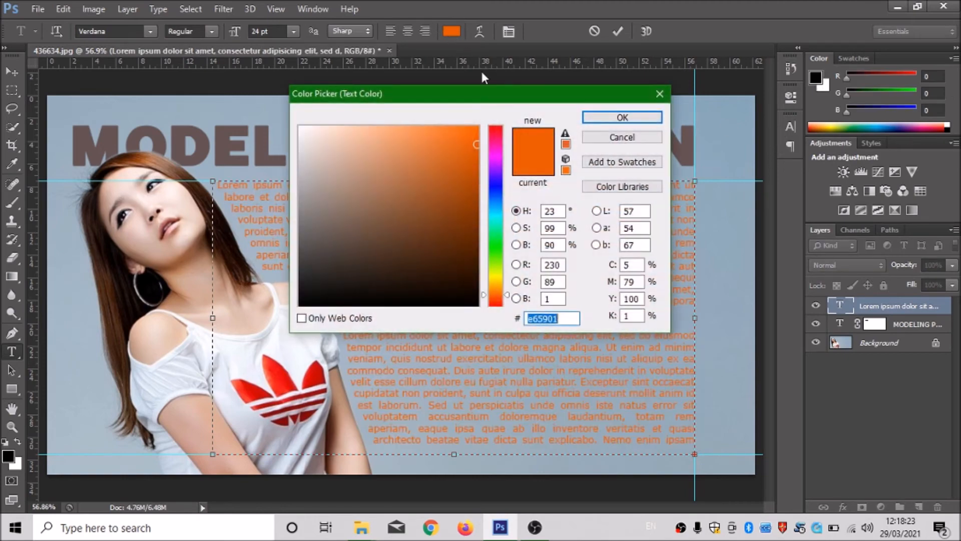
left_click(470, 177)
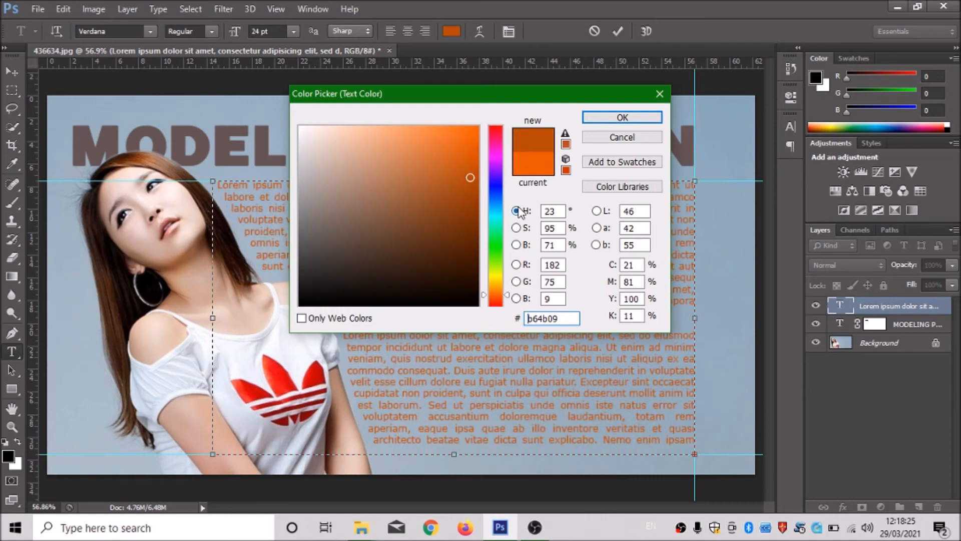
left_click(623, 117)
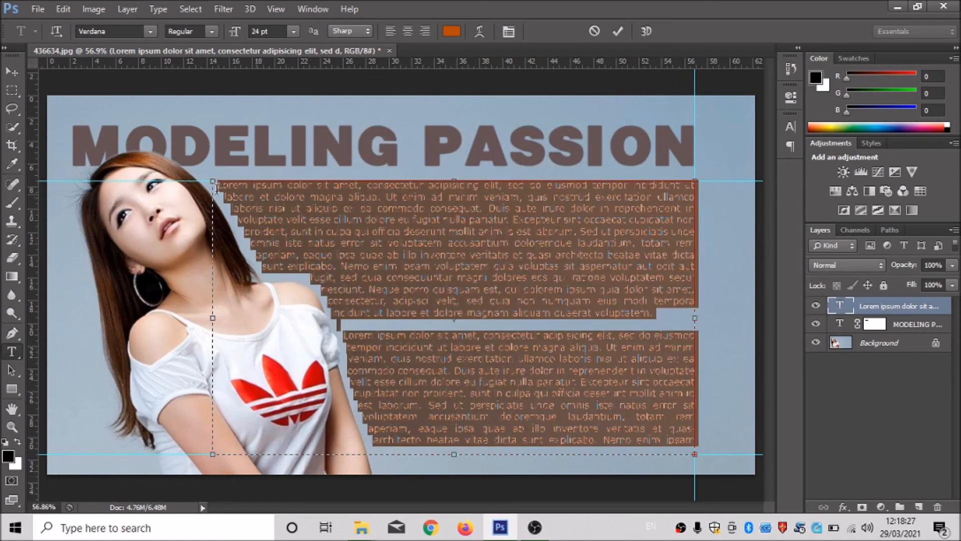
left_click(19, 71)
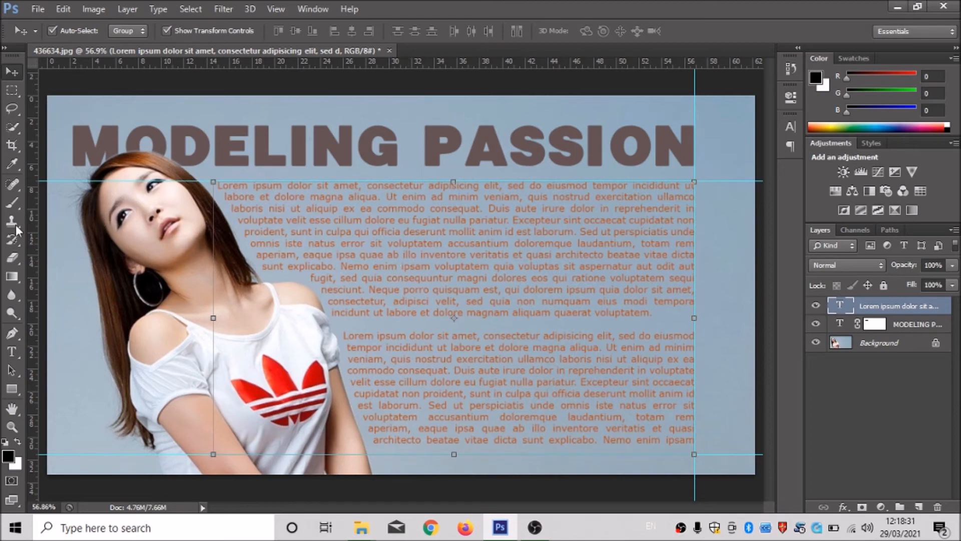
Recolour all of the paragraph text to the dark brown 712d02 and commit it.
left_click(21, 355)
double_click(298, 244)
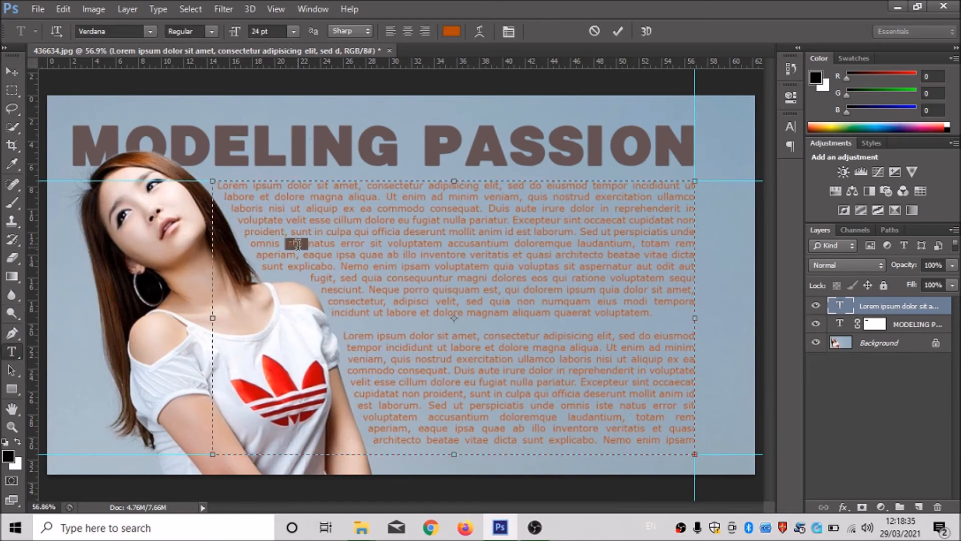
double_click(298, 245)
key("ctrl+a")
left_click(453, 33)
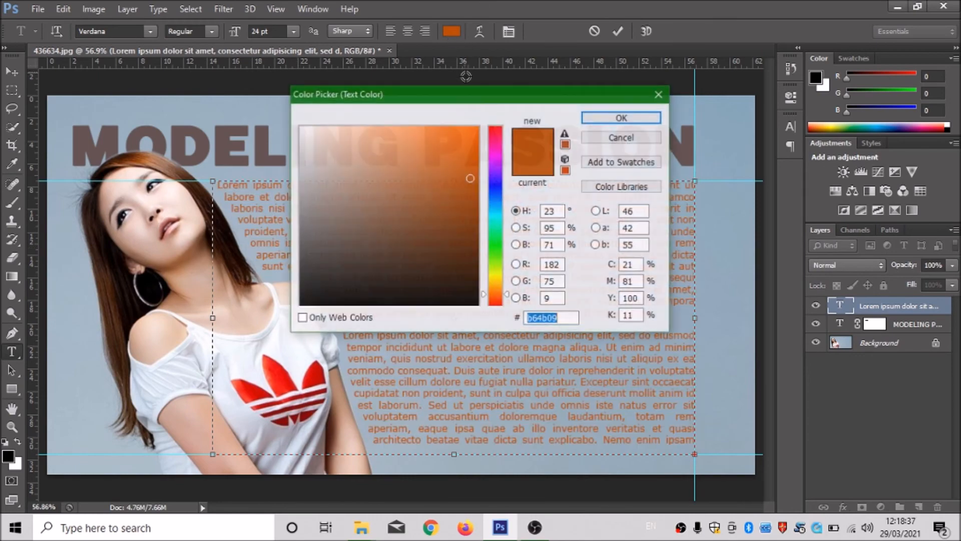
left_click(474, 227)
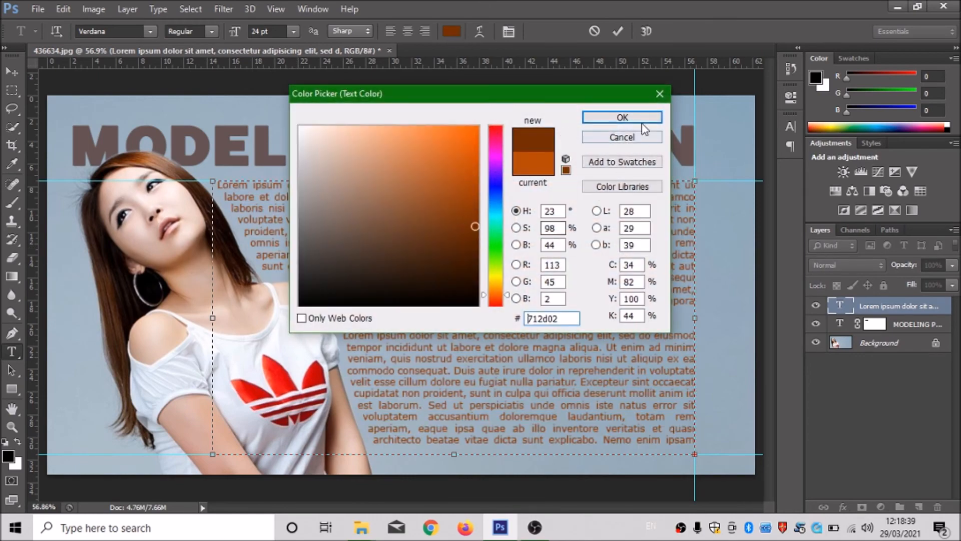
left_click(640, 122)
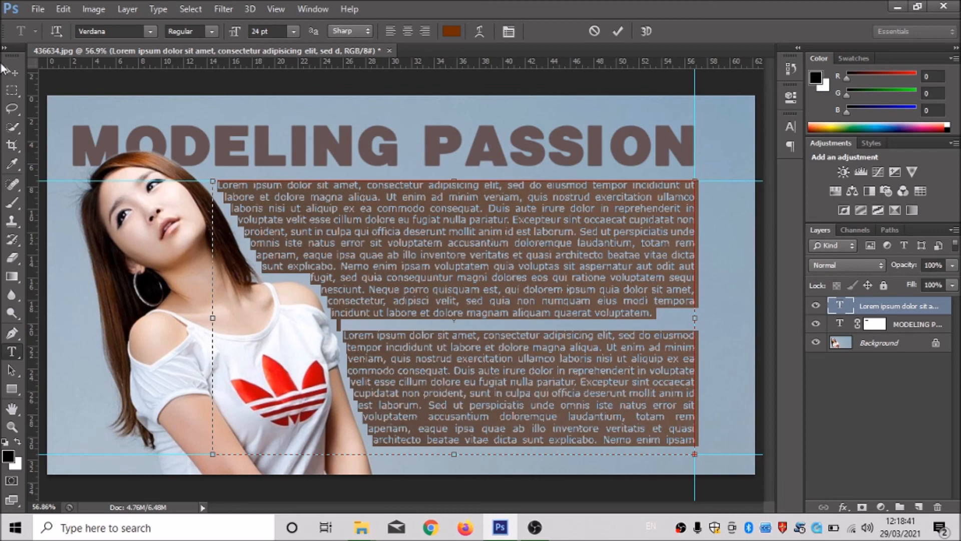
left_click(6, 71)
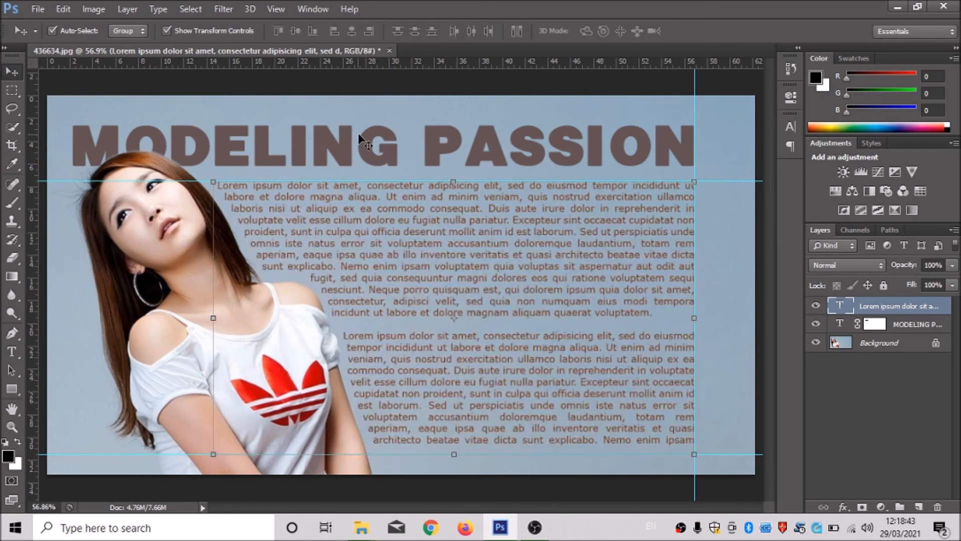
Recolour the whole MODELING PASSION title to the dark red 680006 and commit it.
left_click(361, 142)
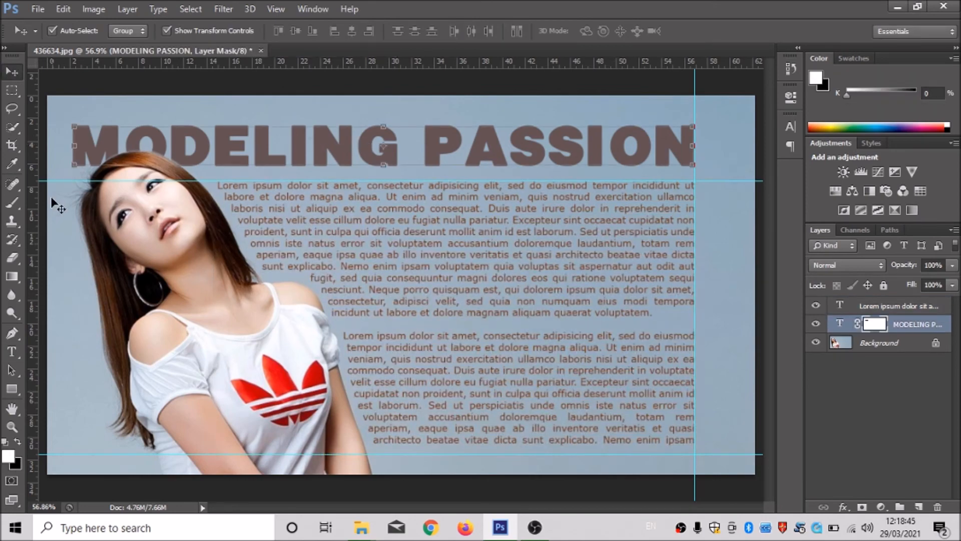
left_click(19, 350)
triple_click(299, 161)
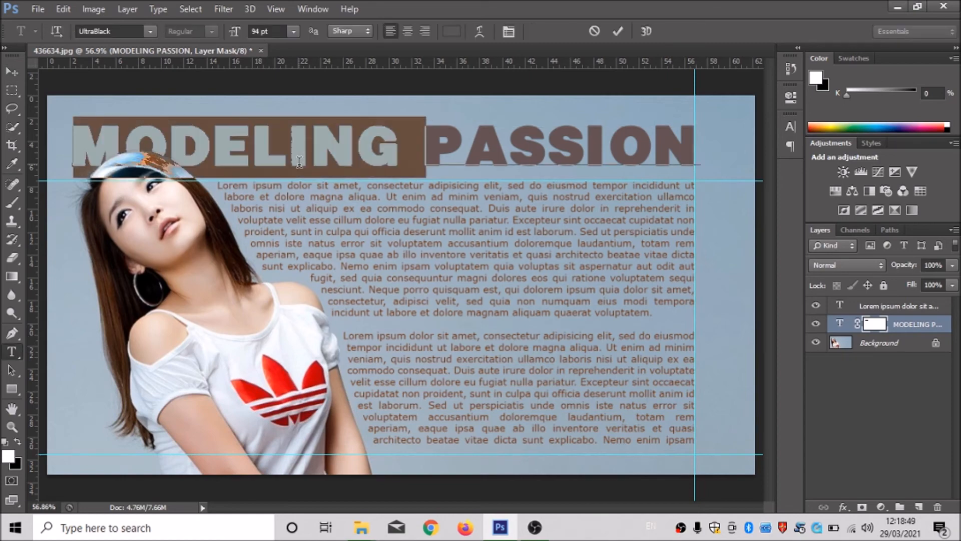
left_click(451, 32)
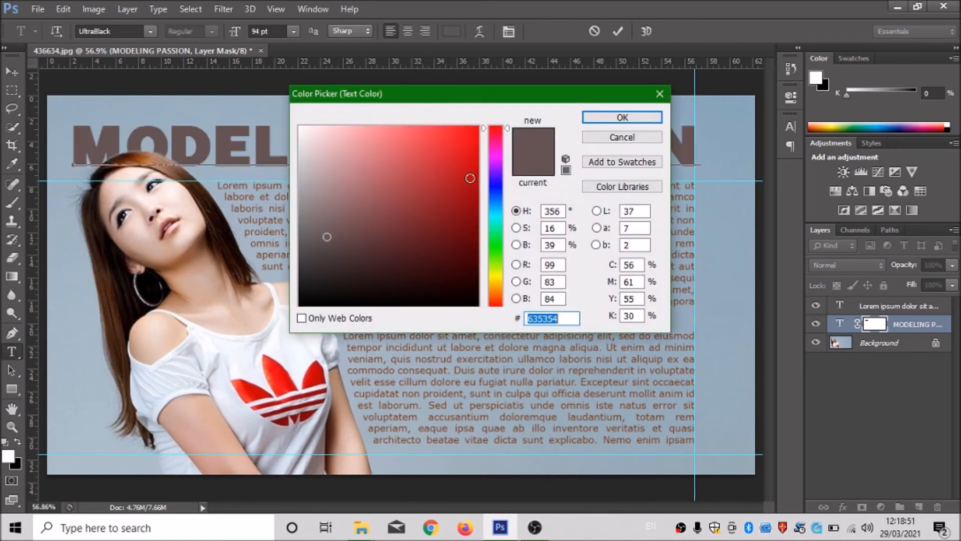
left_click(478, 233)
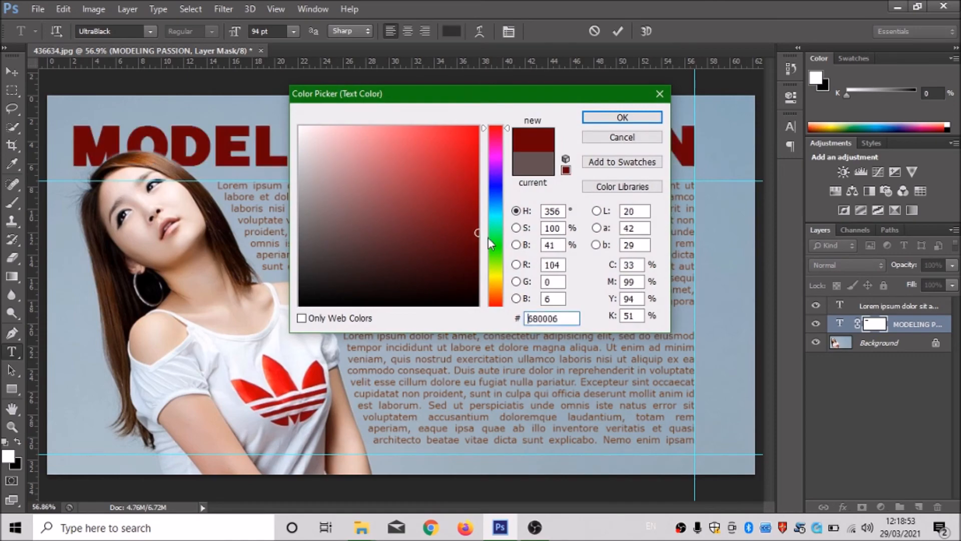
left_click(622, 117)
left_click(13, 75)
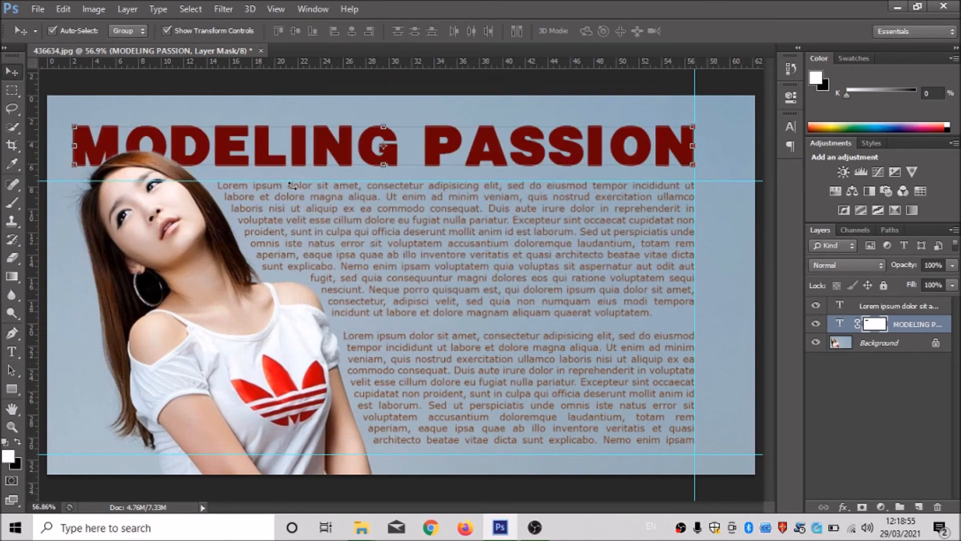
Deselect the title layer and remove the two horizontal guides and the vertical guide from the canvas.
left_click(731, 243)
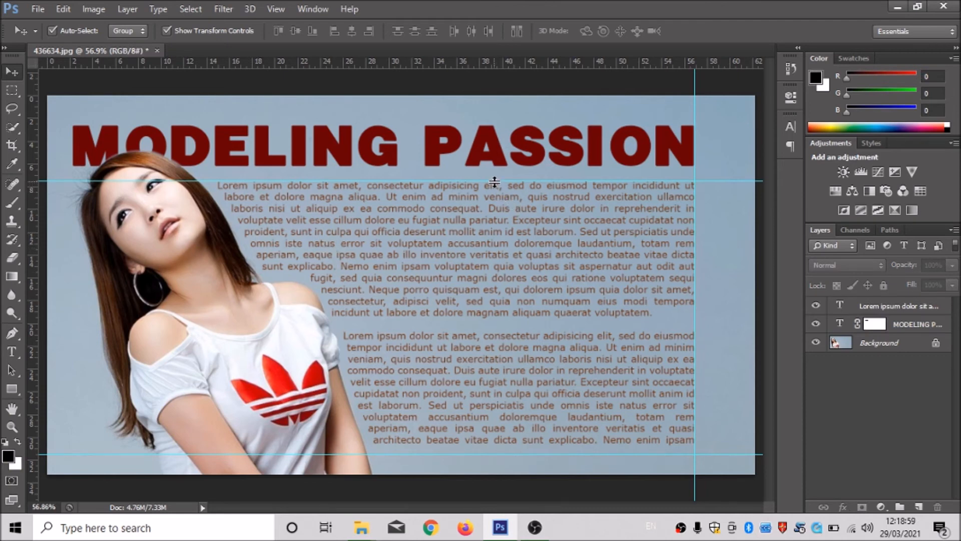
left_click_drag(496, 180, 486, 85)
left_click_drag(694, 184, 810, 194)
left_click_drag(535, 87, 532, 6)
left_click_drag(409, 453, 431, 521)
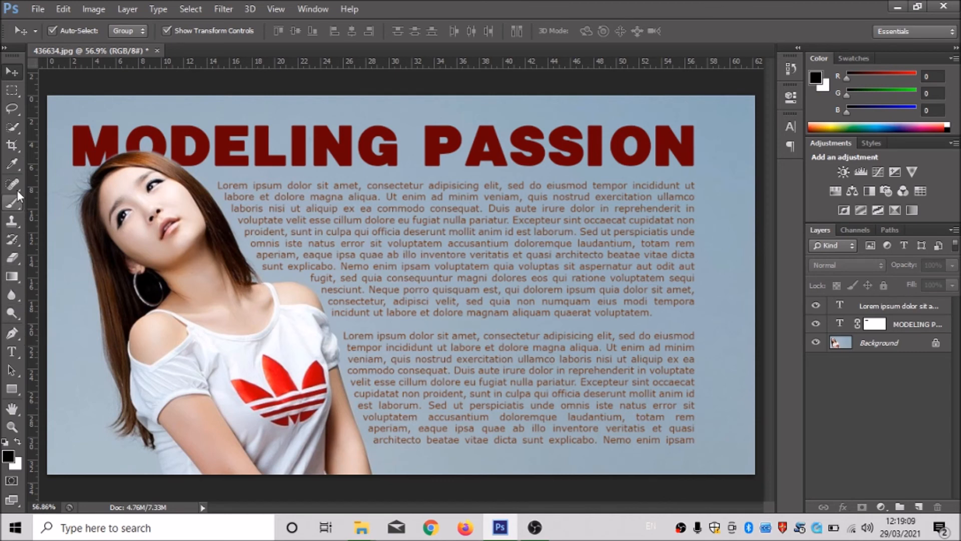
Crop the image slightly inward from its upper-right and lower-right corners and apply the crop.
left_click(12, 145)
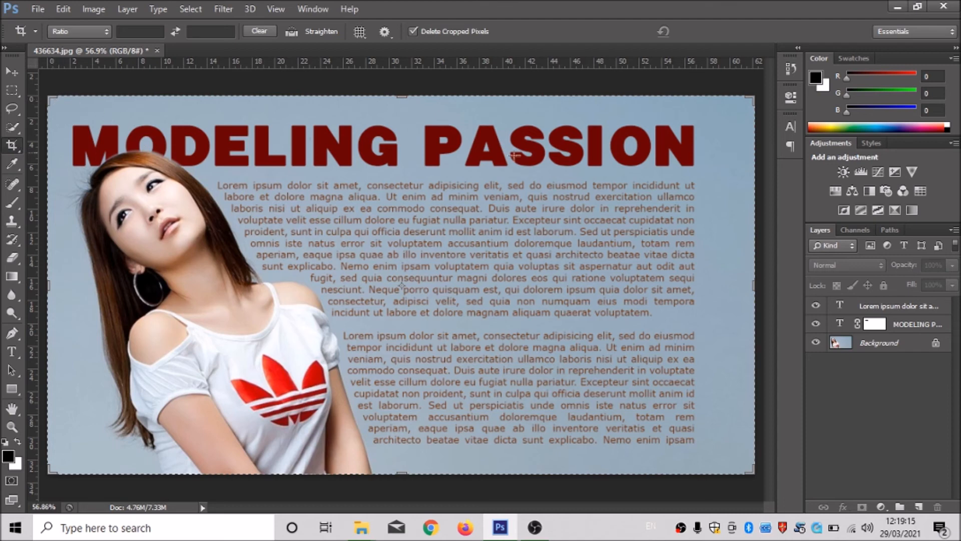
left_click_drag(753, 97, 729, 107)
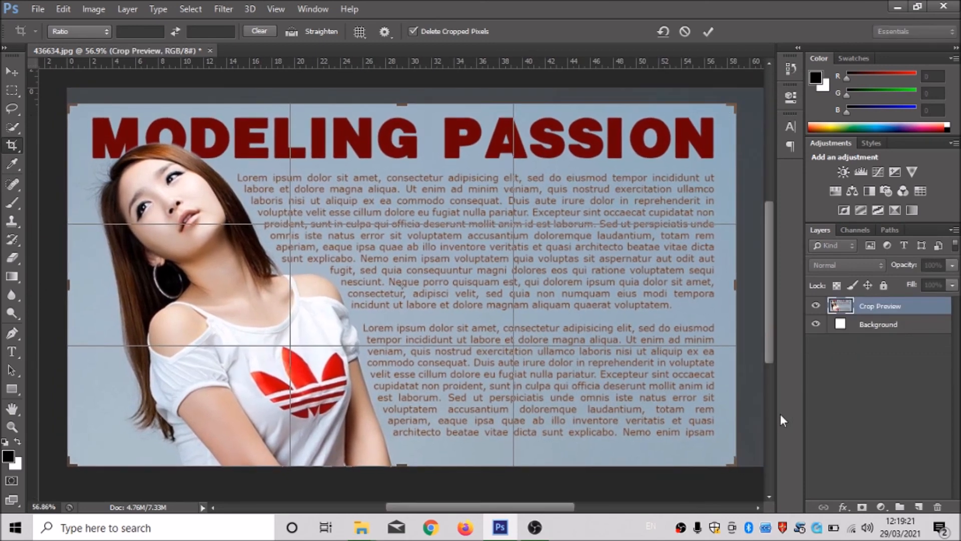
left_click_drag(736, 465, 735, 459)
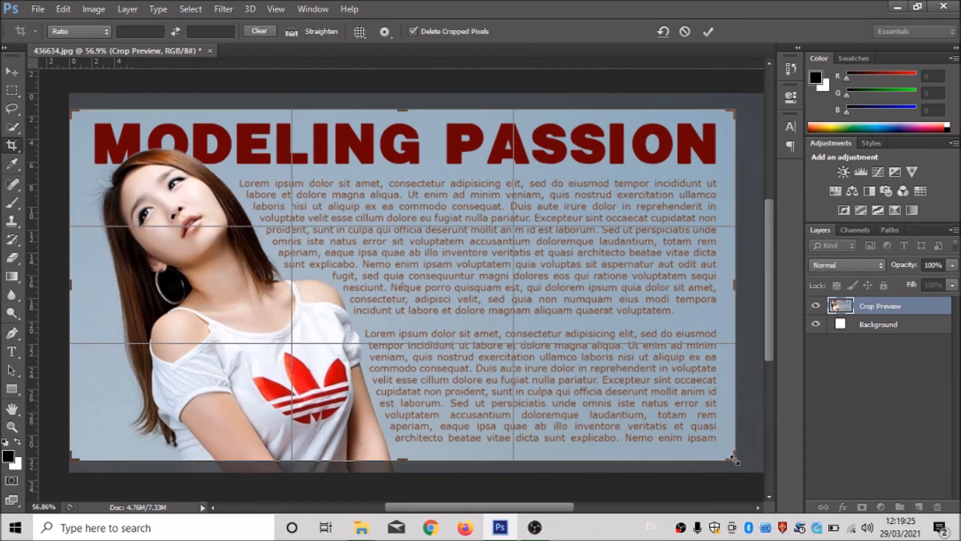
key("Return")
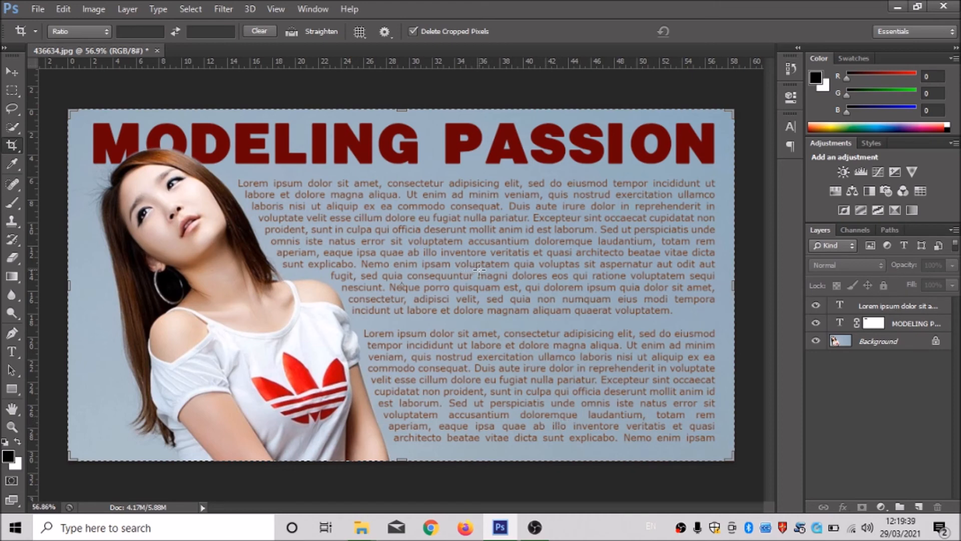
Start saving the design as a separate file in JPEG format, with the Desktop as its location.
left_click(31, 8)
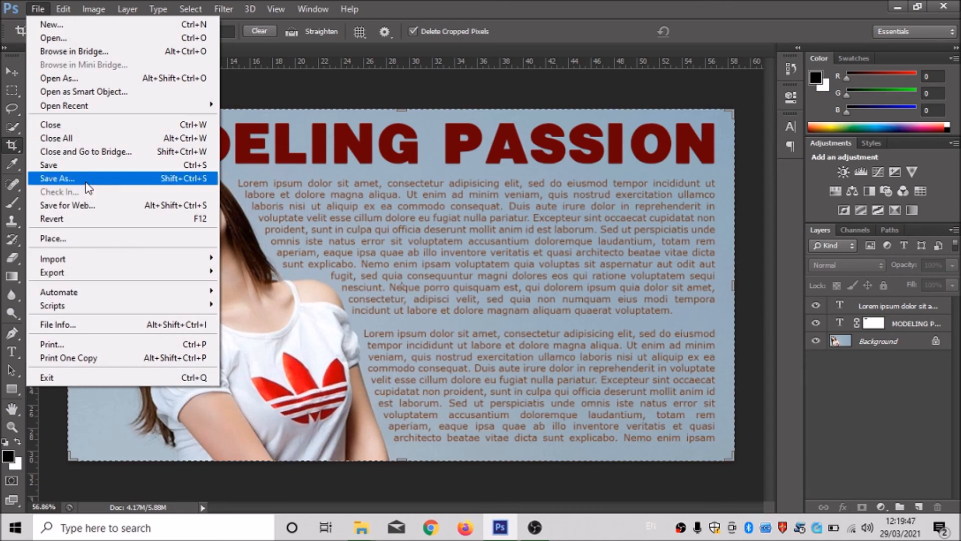
left_click(86, 183)
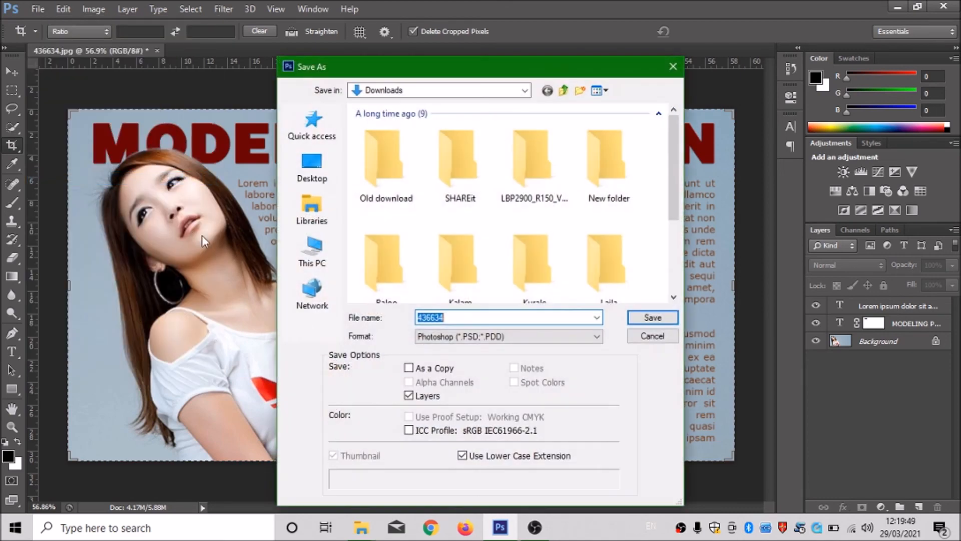
left_click(476, 335)
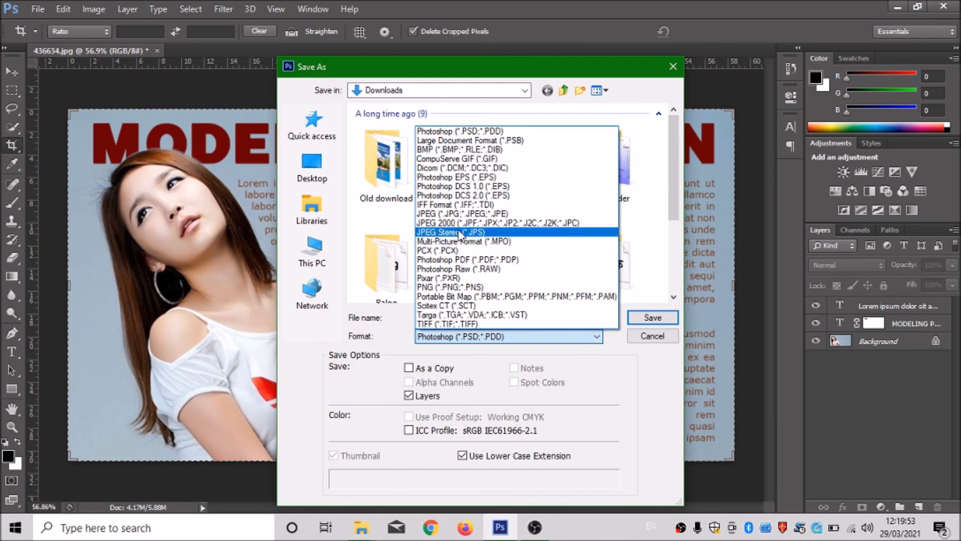
left_click(440, 213)
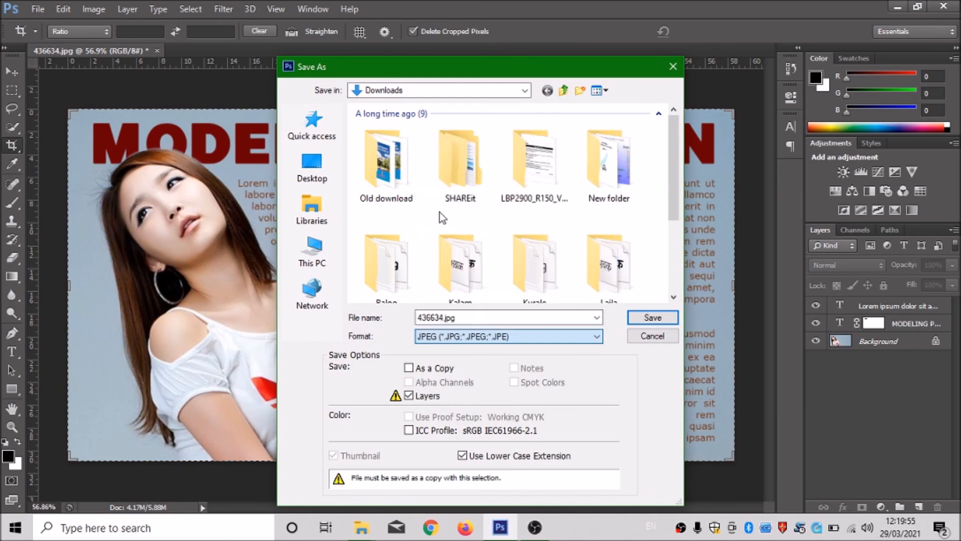
left_click(309, 160)
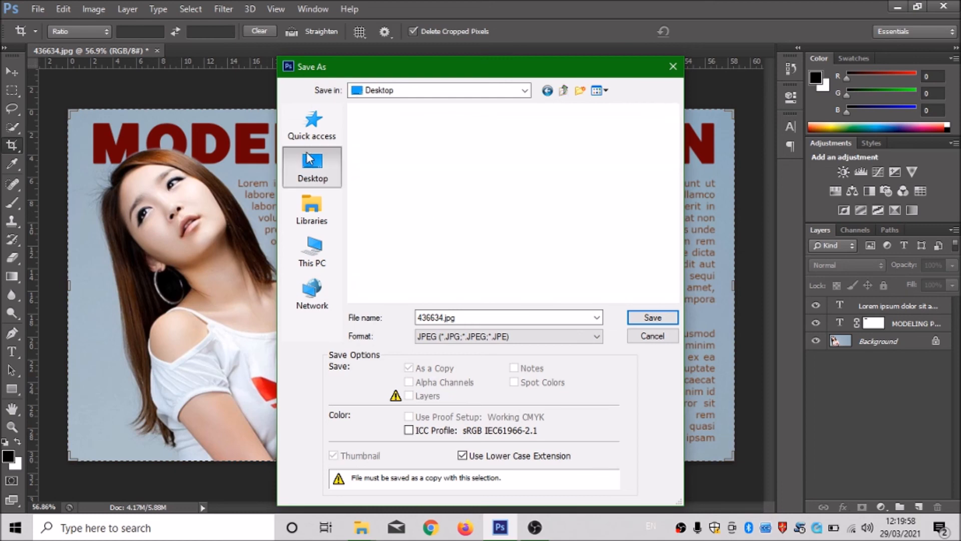
Name the file MODELING PASSION and save it as a baseline standard JPEG at quality 8.
double_click(487, 316)
type("MODELINGN")
key("BackSpace")
key("BackSpace")
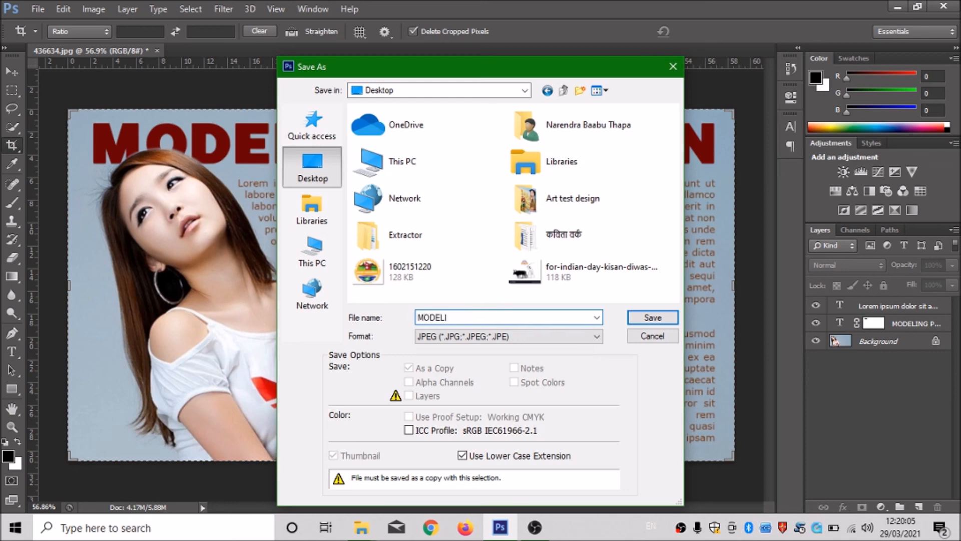
type("G G")
key("BackSpace")
type("PASSION")
key("Return")
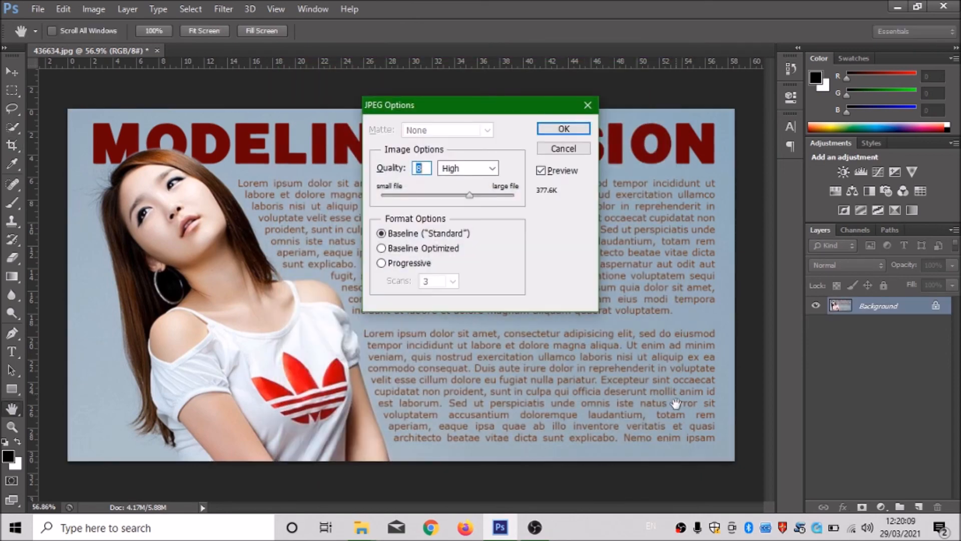
left_click(557, 131)
key("c")
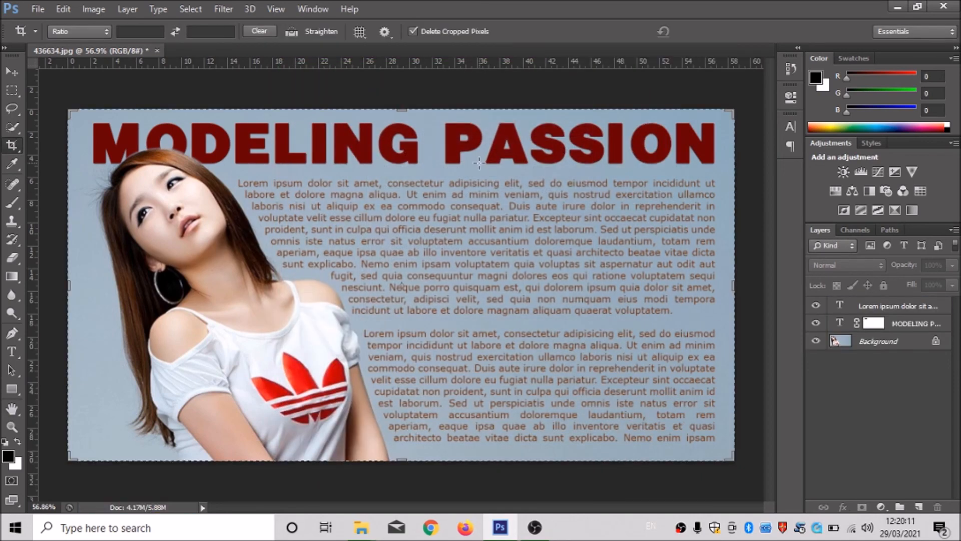
Show the Windows desktop and select the saved MODELING PASSION image there.
key("super+d")
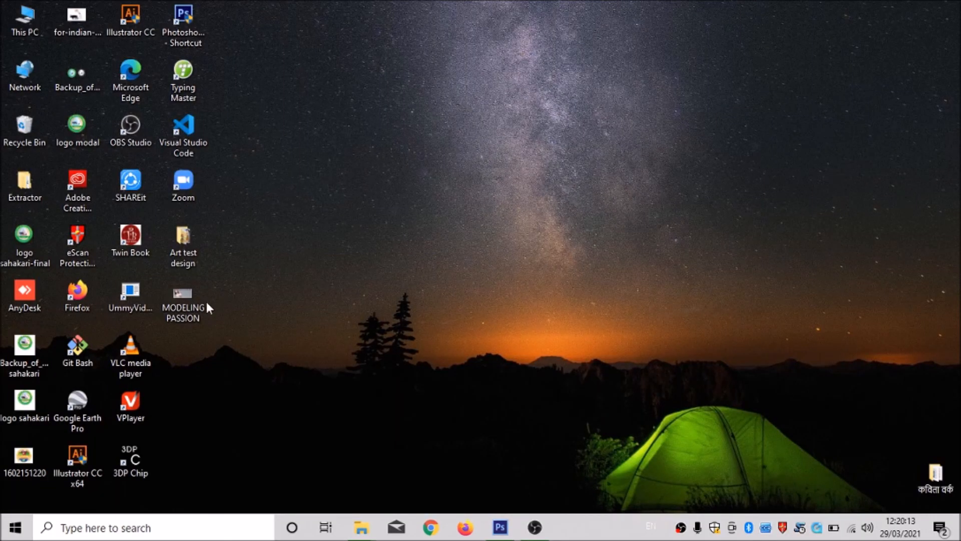
left_click(184, 297)
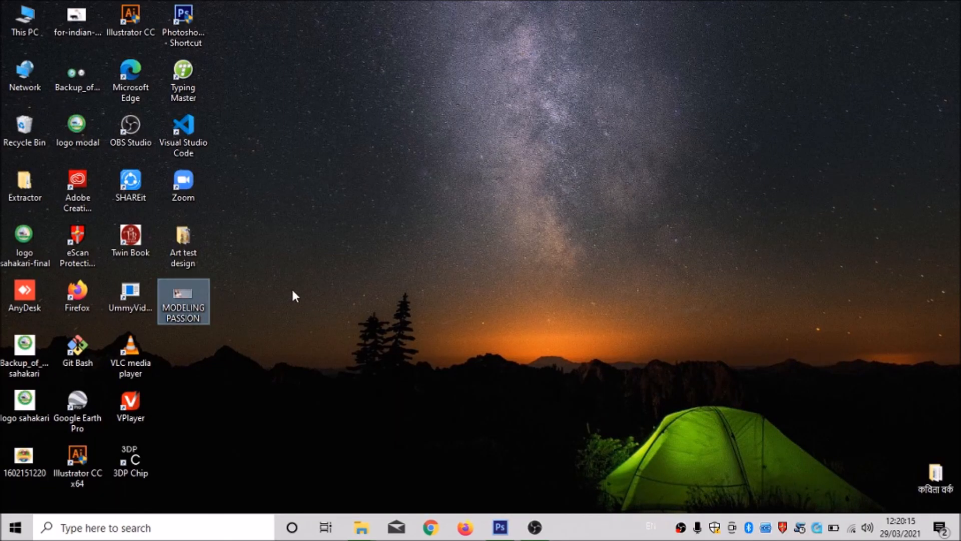